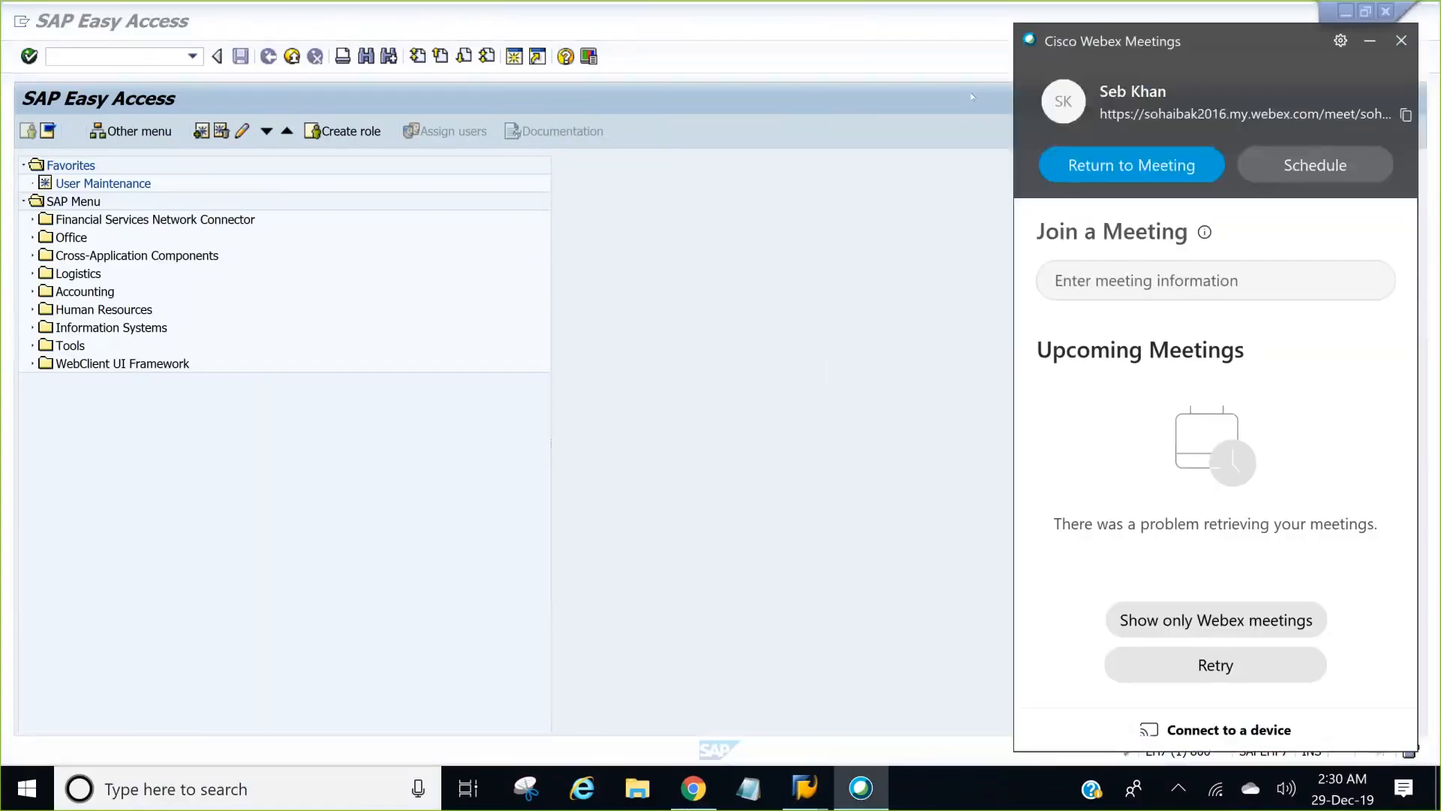
- Switch to the SAP MM Google Sheet and review the transaction and tables in the "How to create a Vendor" row
{"action": "key", "text": "alt+Tab"}
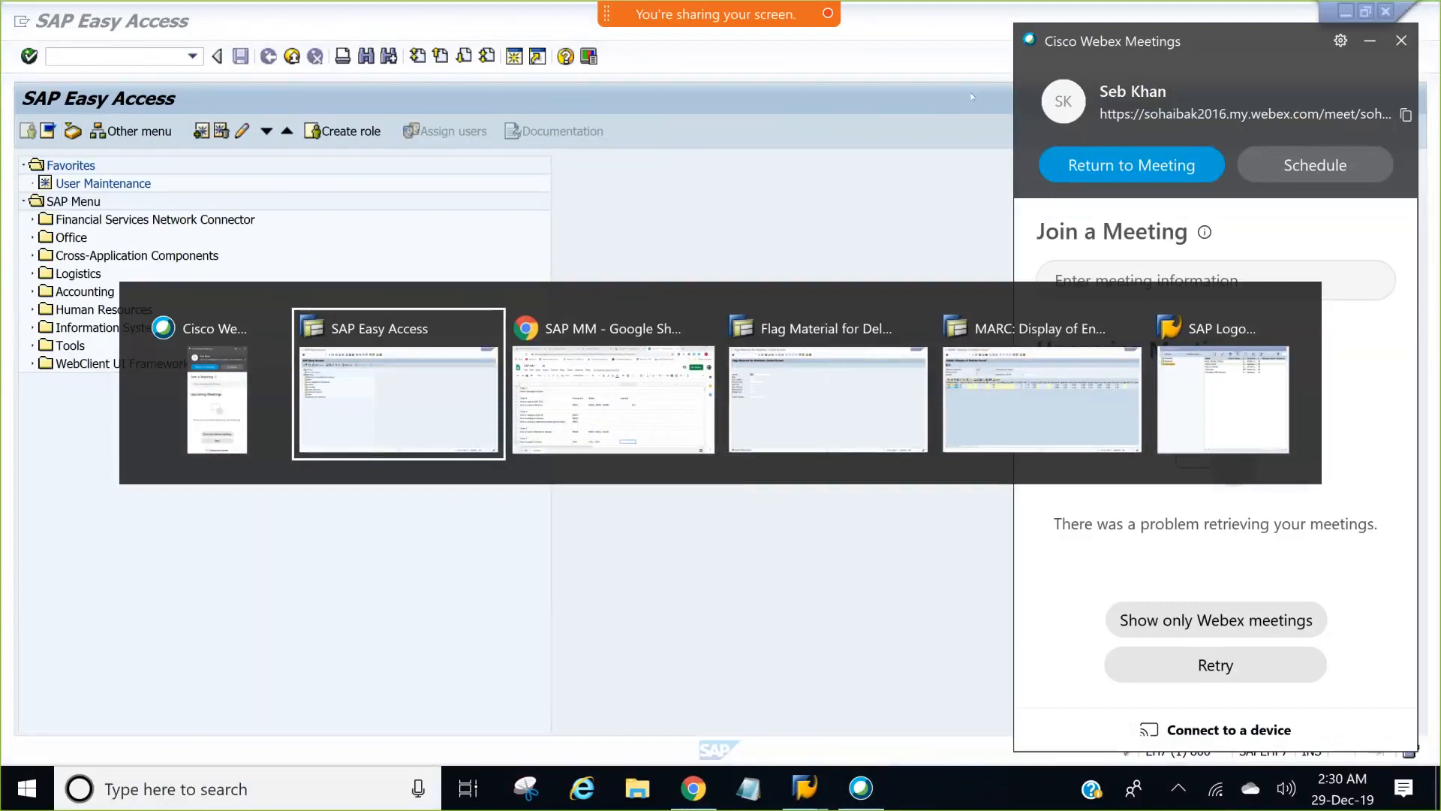
{"action": "key", "text": "Tab"}
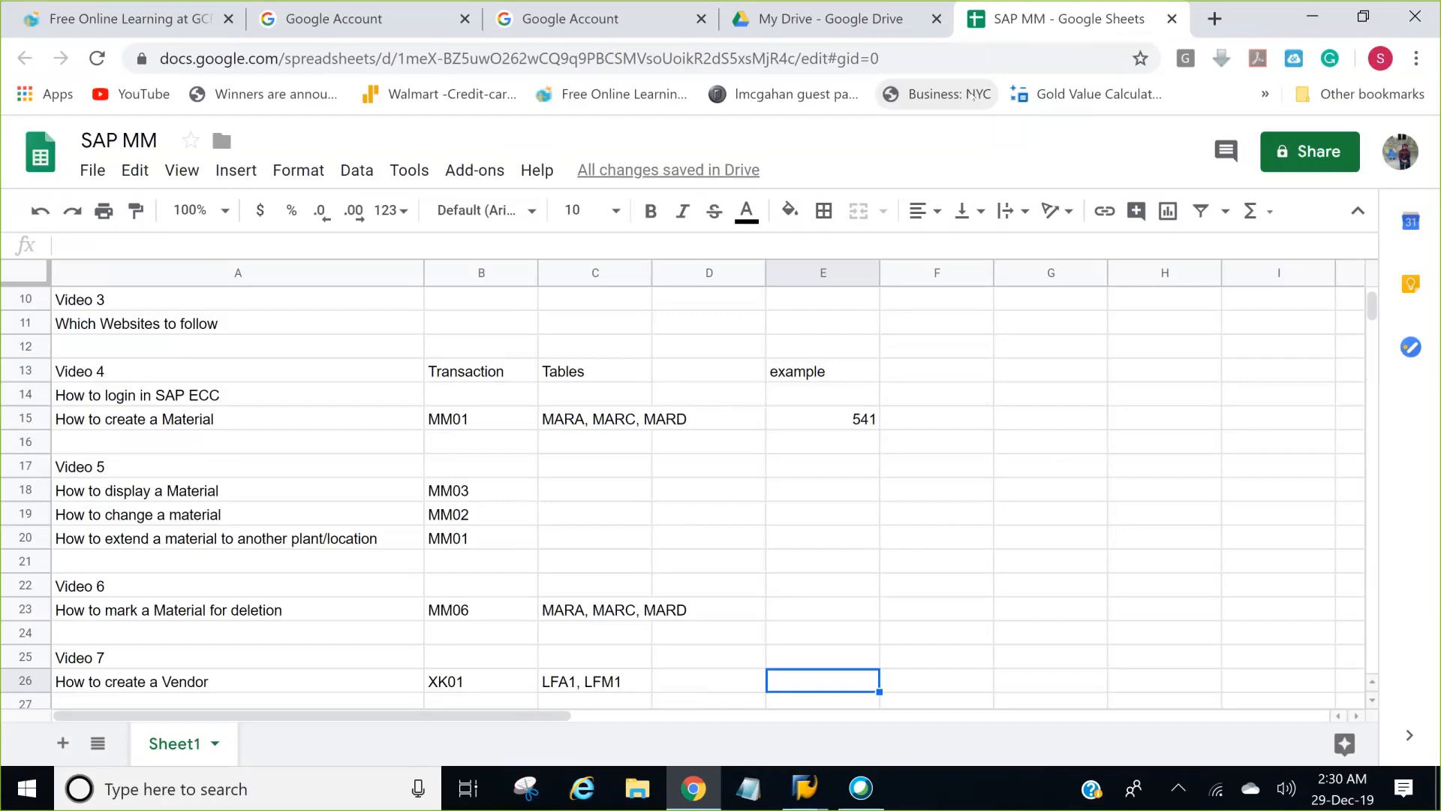
{"action": "key", "text": "Home"}
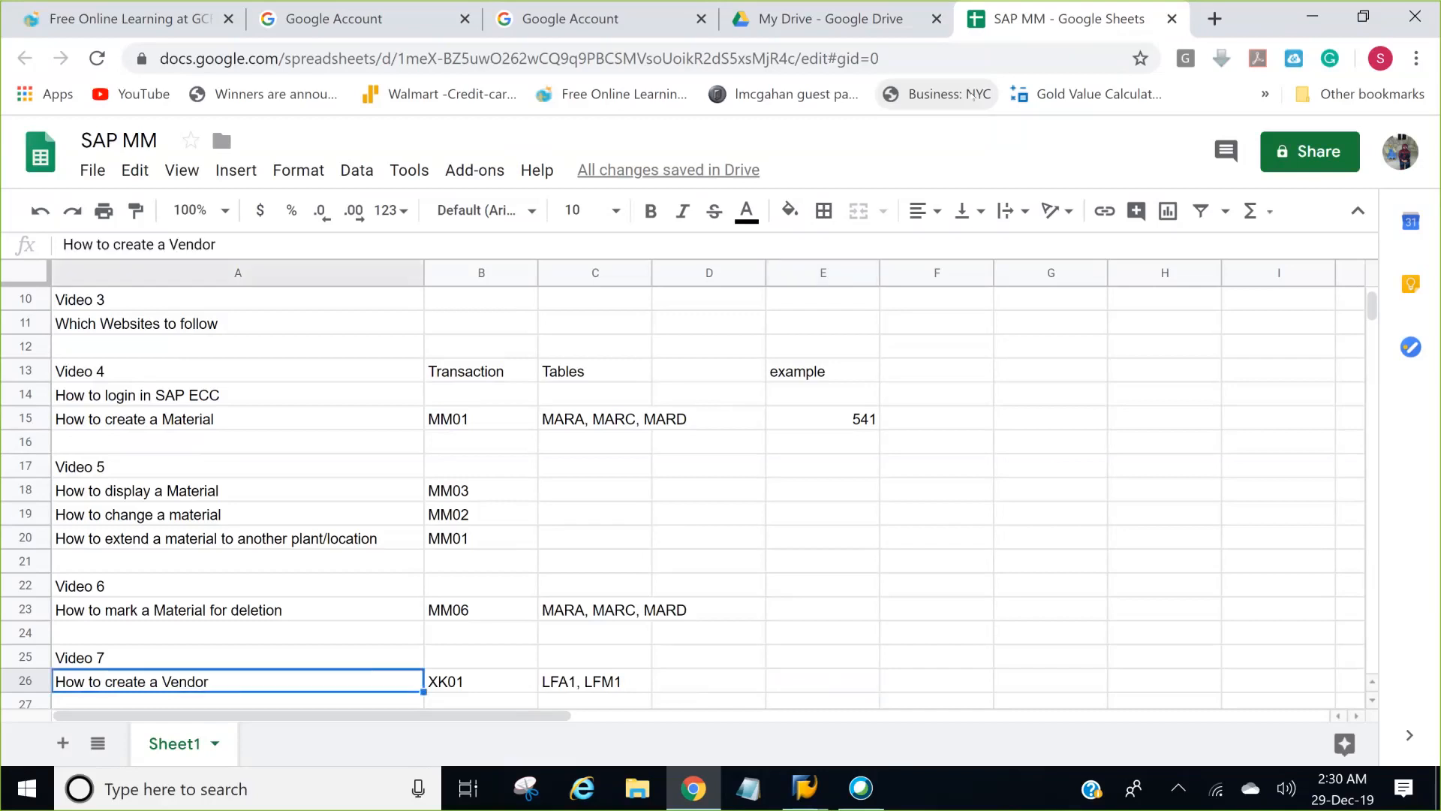
{"action": "key", "text": "Right"}
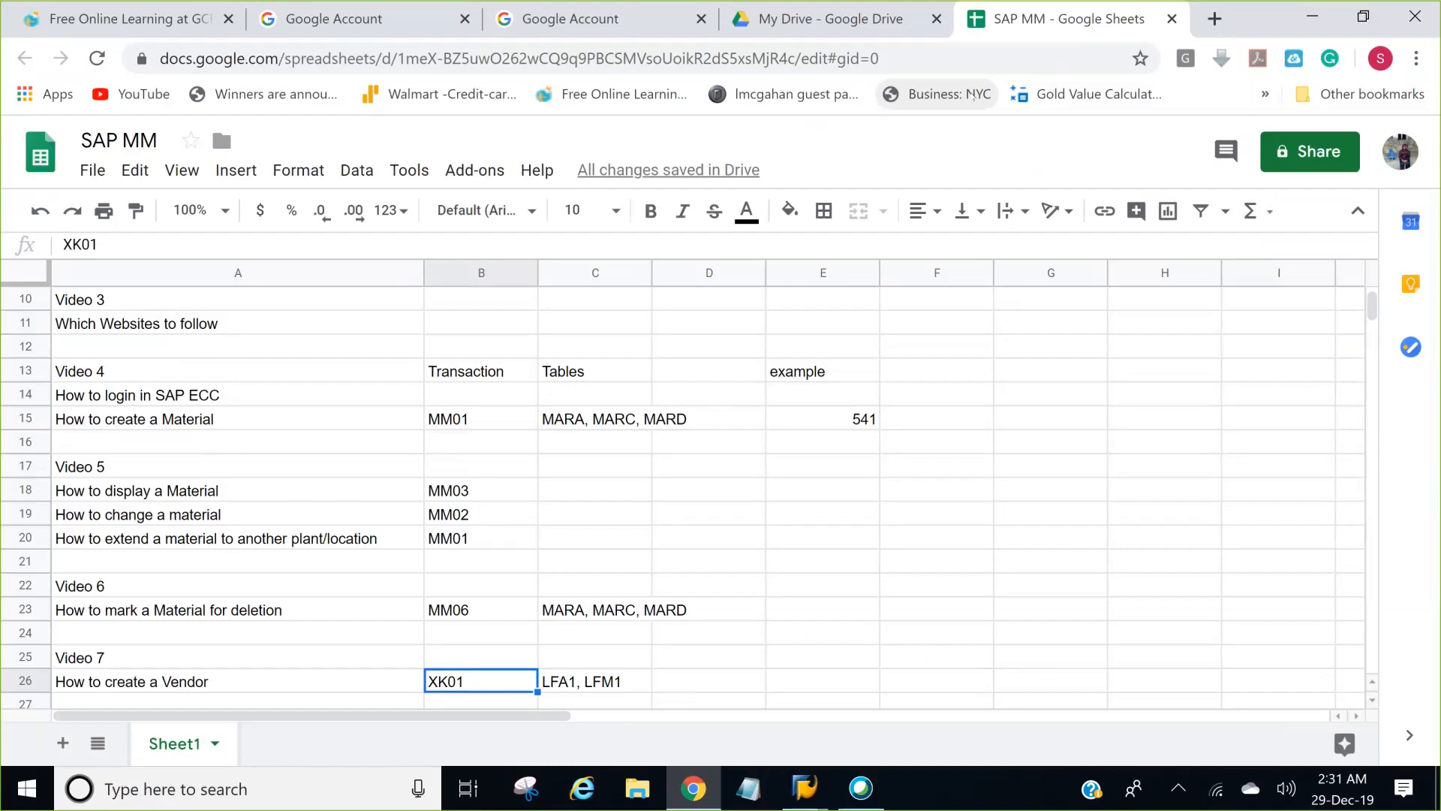
{"action": "key", "text": "Right"}
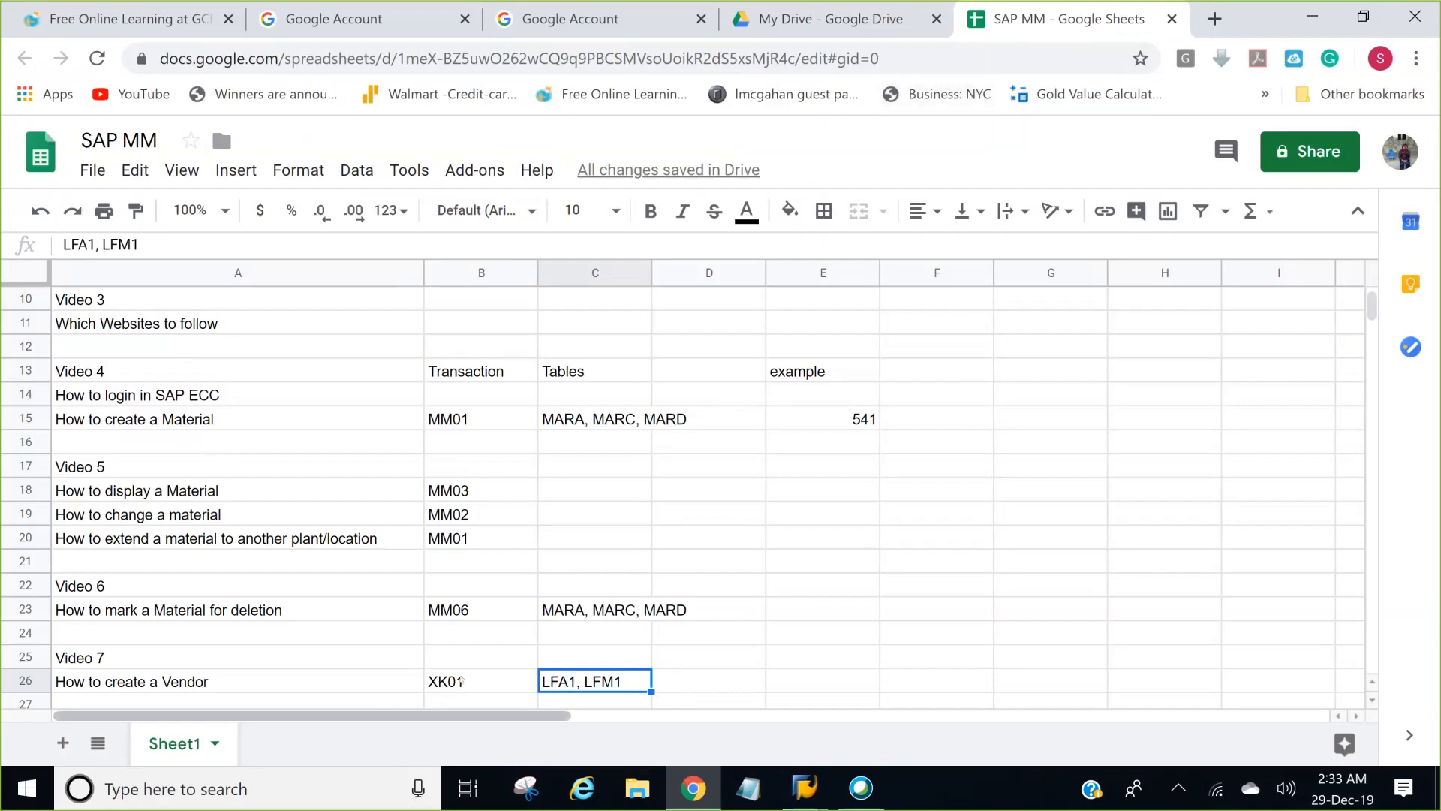
{"action": "left_click", "coordinate": [462, 681]}
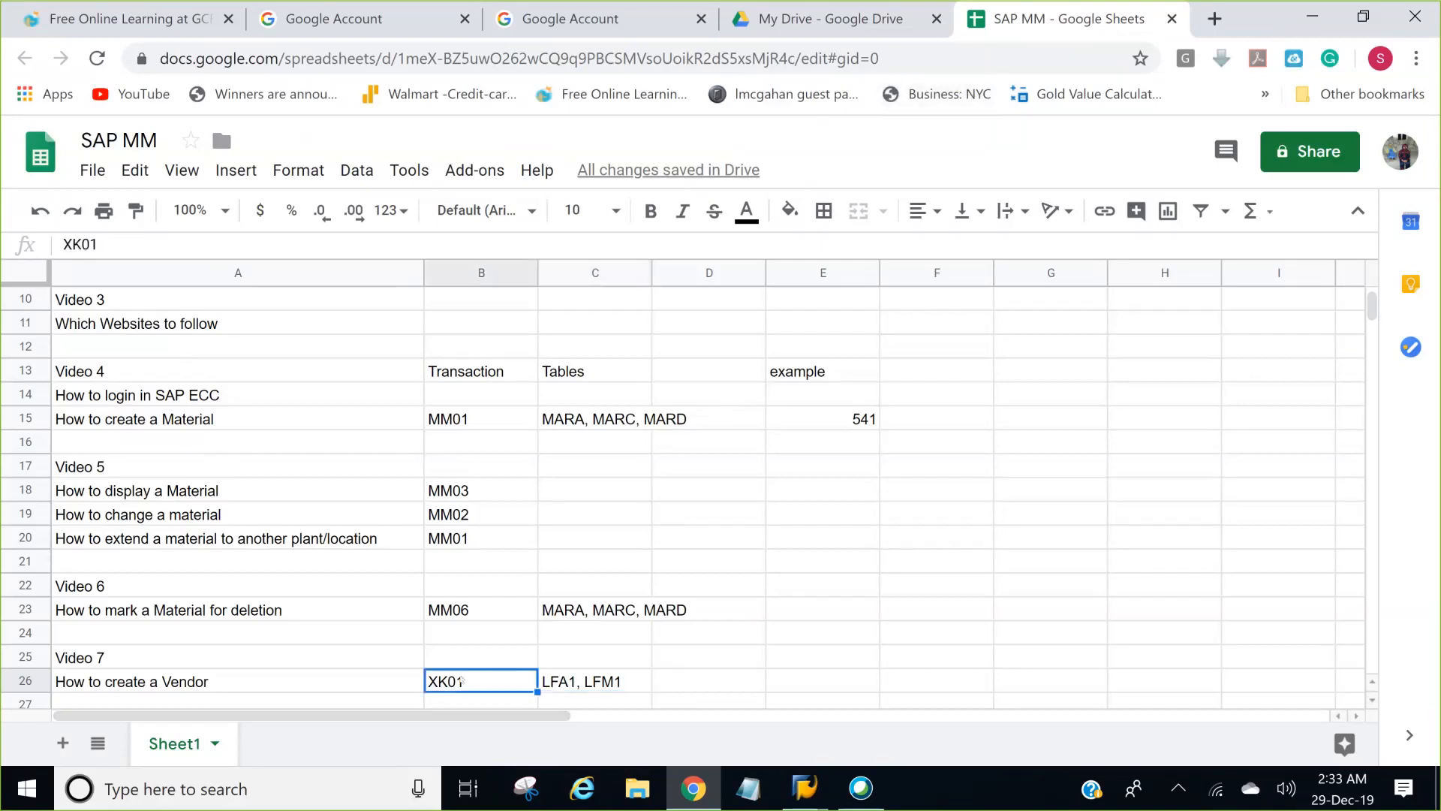
- Switch to the SAP Easy Access session and start transaction XK01
{"action": "left_click", "coordinate": [801, 788]}
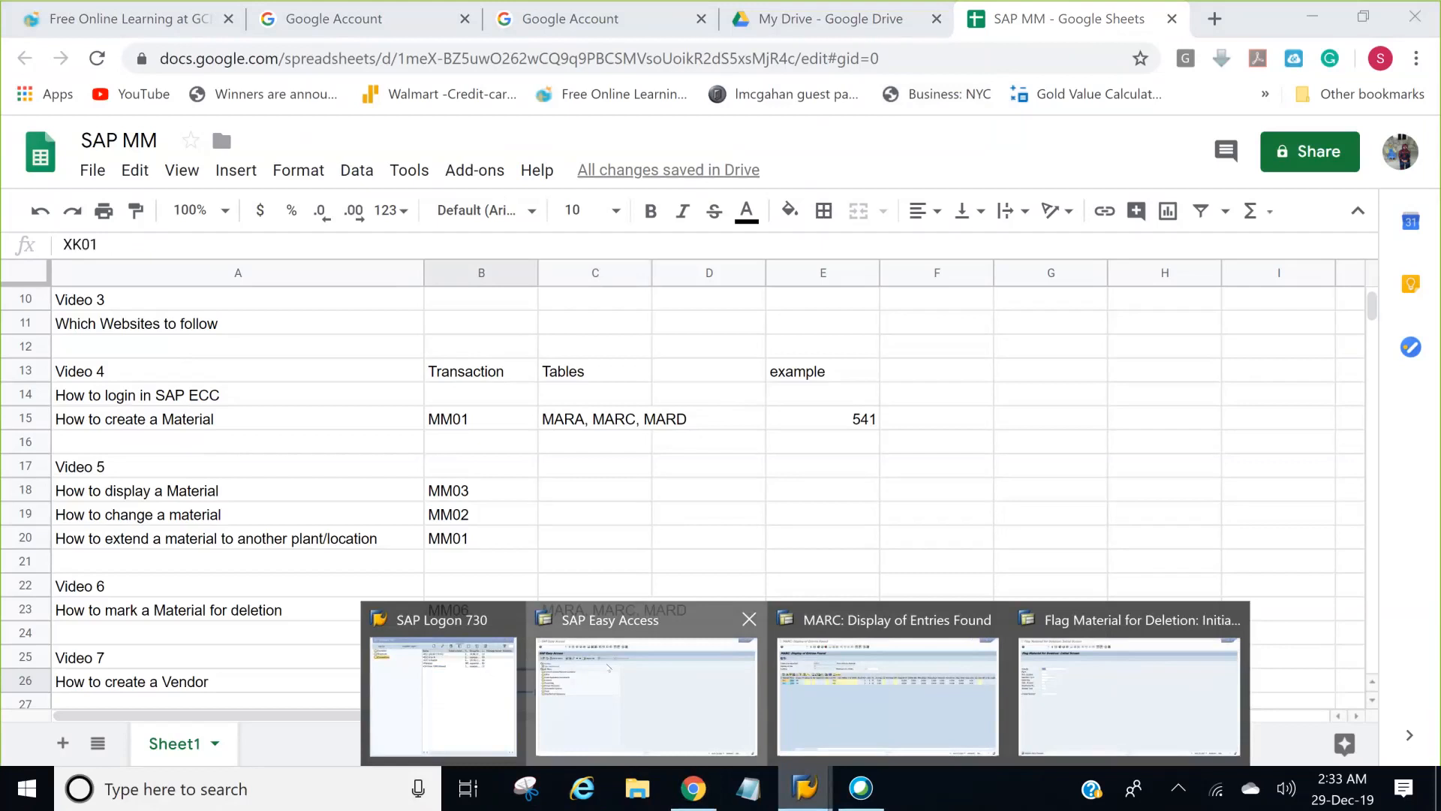
{"action": "left_click", "coordinate": [610, 668]}
{"action": "type", "text": "xk01"}
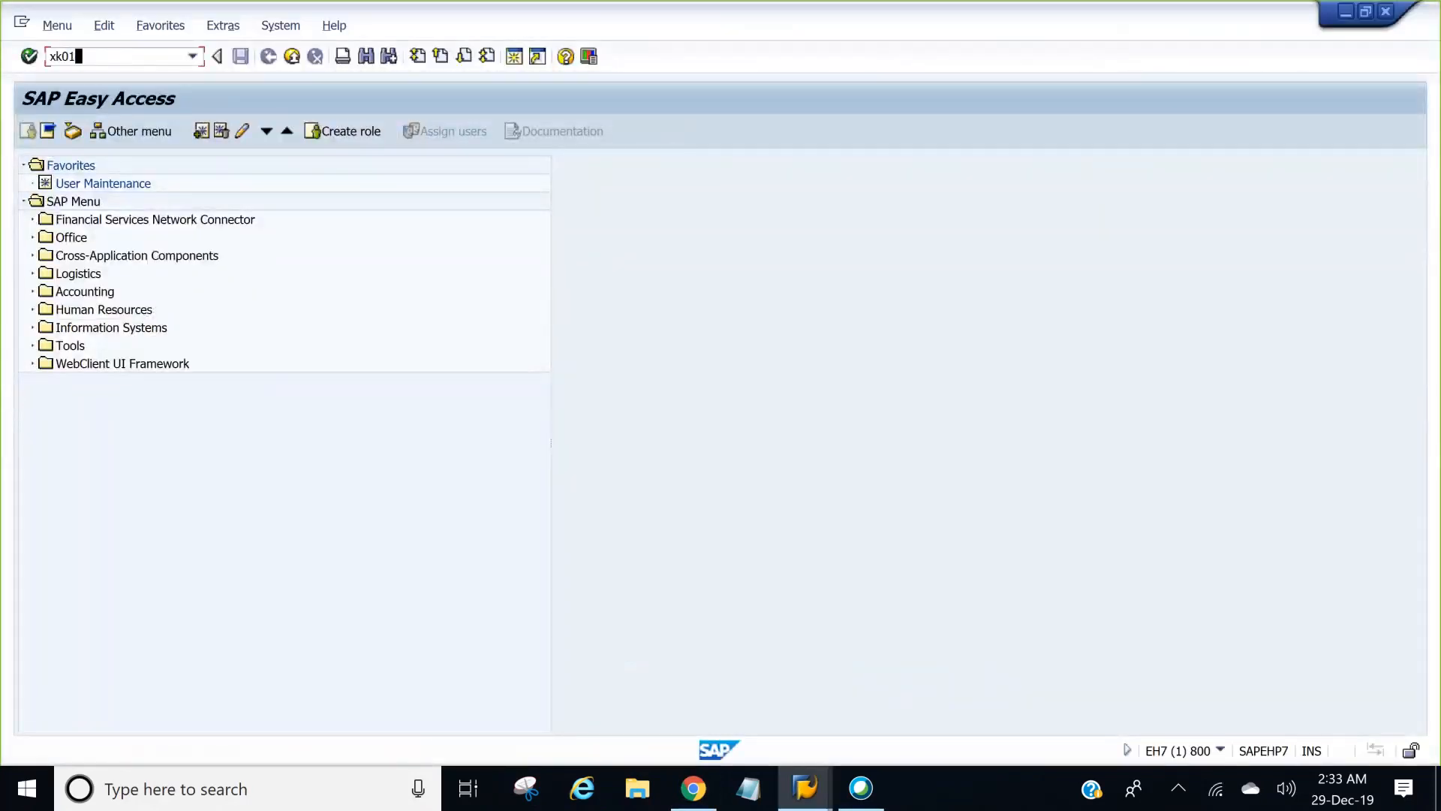
{"action": "key", "text": "Return"}
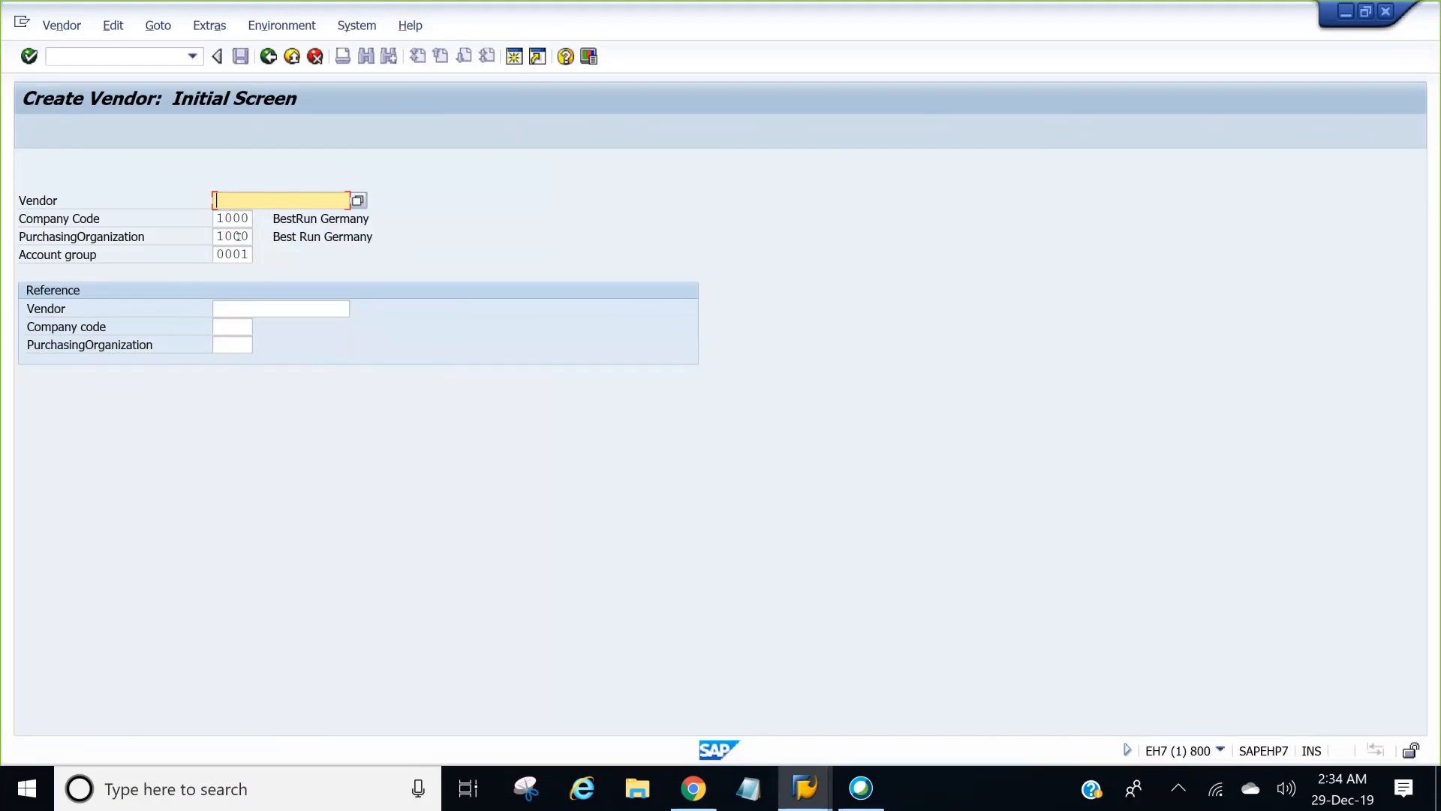
- Choose account group 0001 (Vendors), leave the vendor number blank and continue to the address data
{"action": "left_click", "coordinate": [226, 253]}
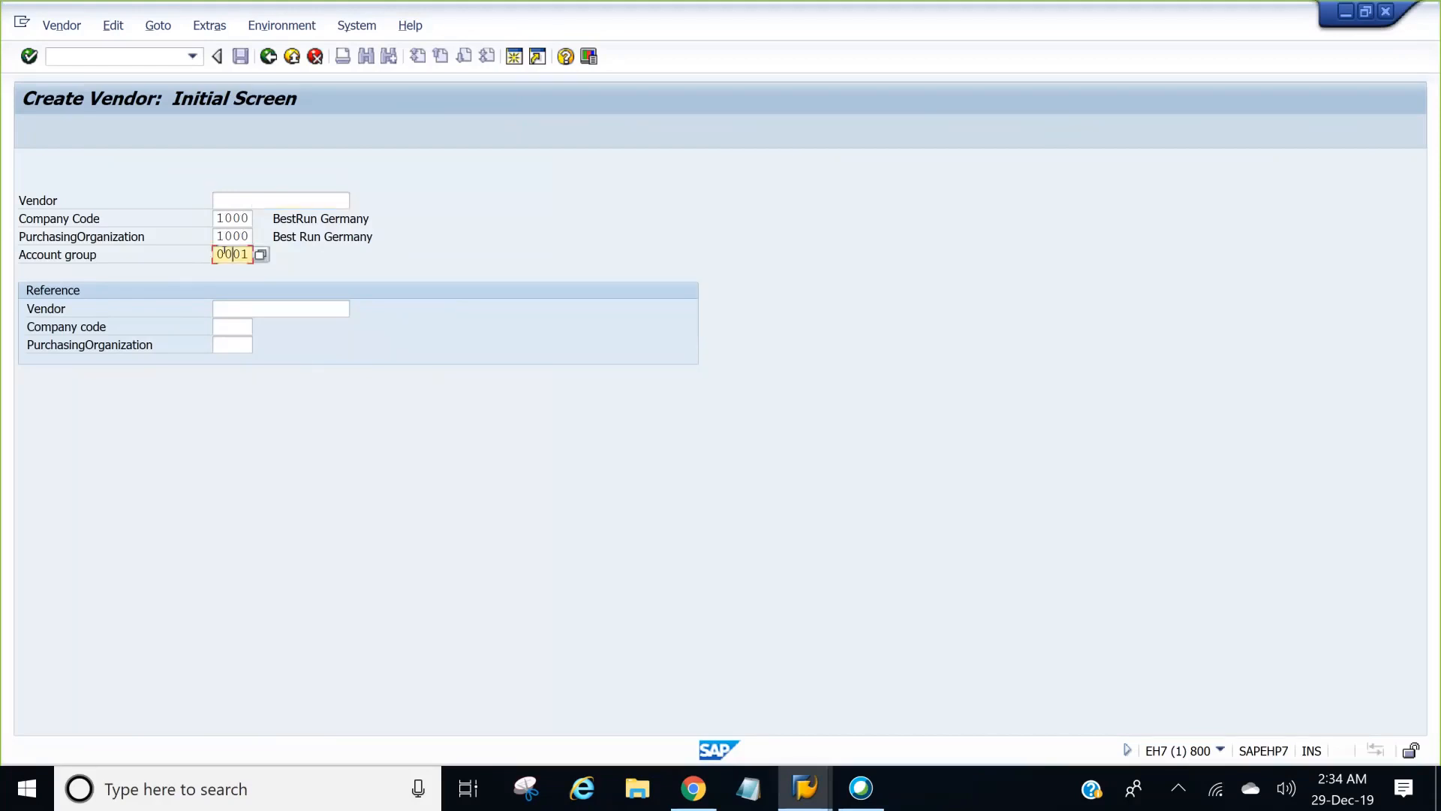
{"action": "key", "text": "Return"}
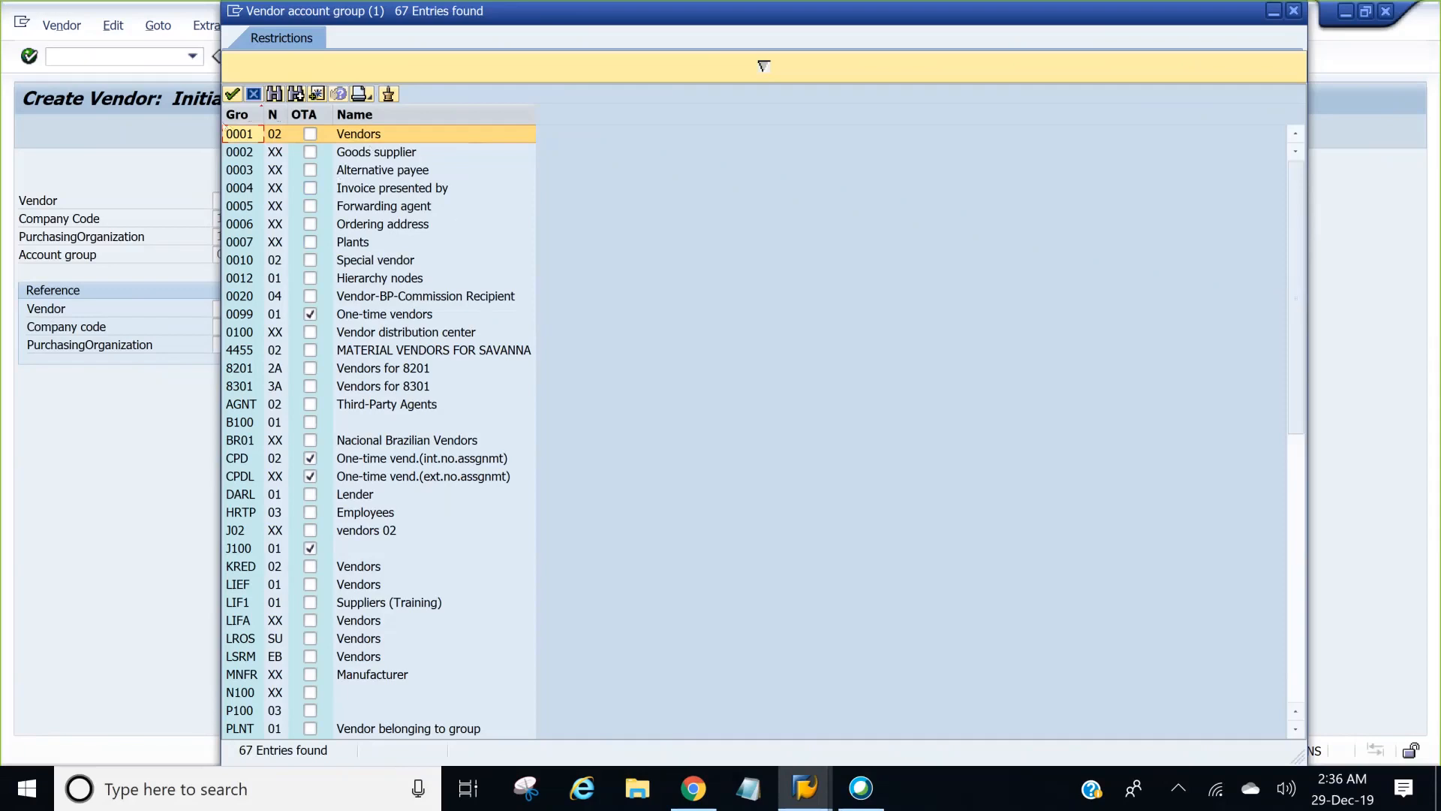
{"action": "key", "text": "Return"}
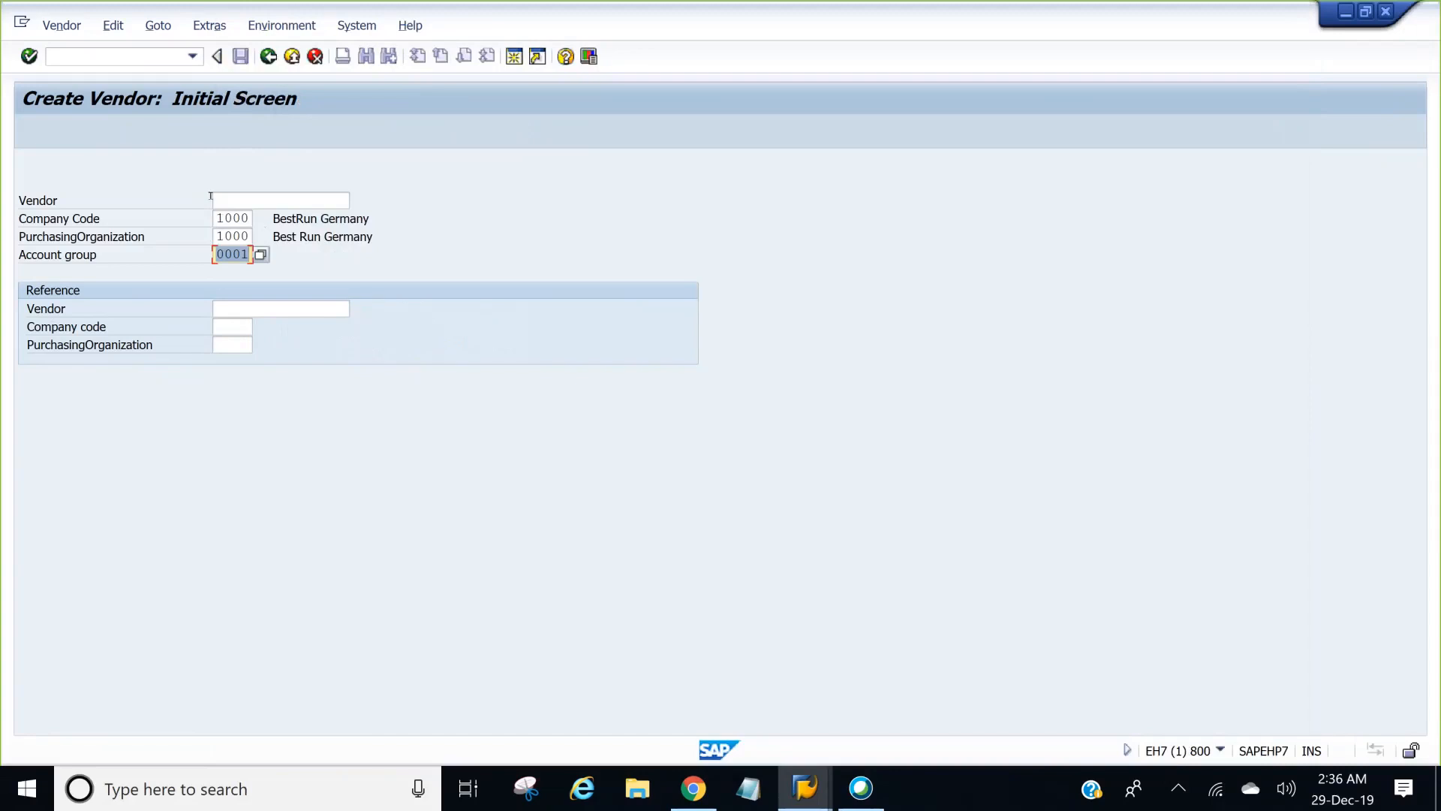
{"action": "left_click", "coordinate": [262, 208]}
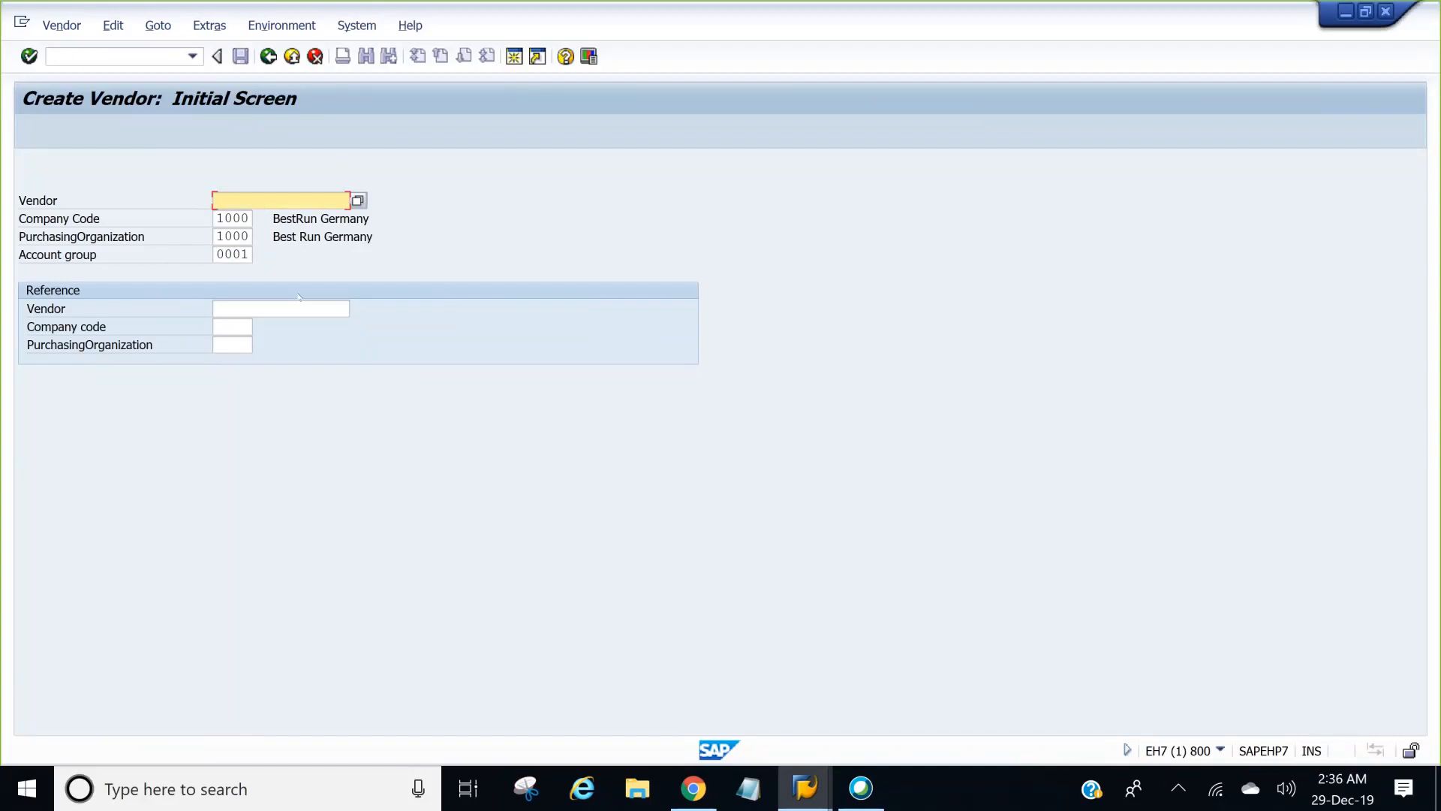
{"action": "key", "text": "Return"}
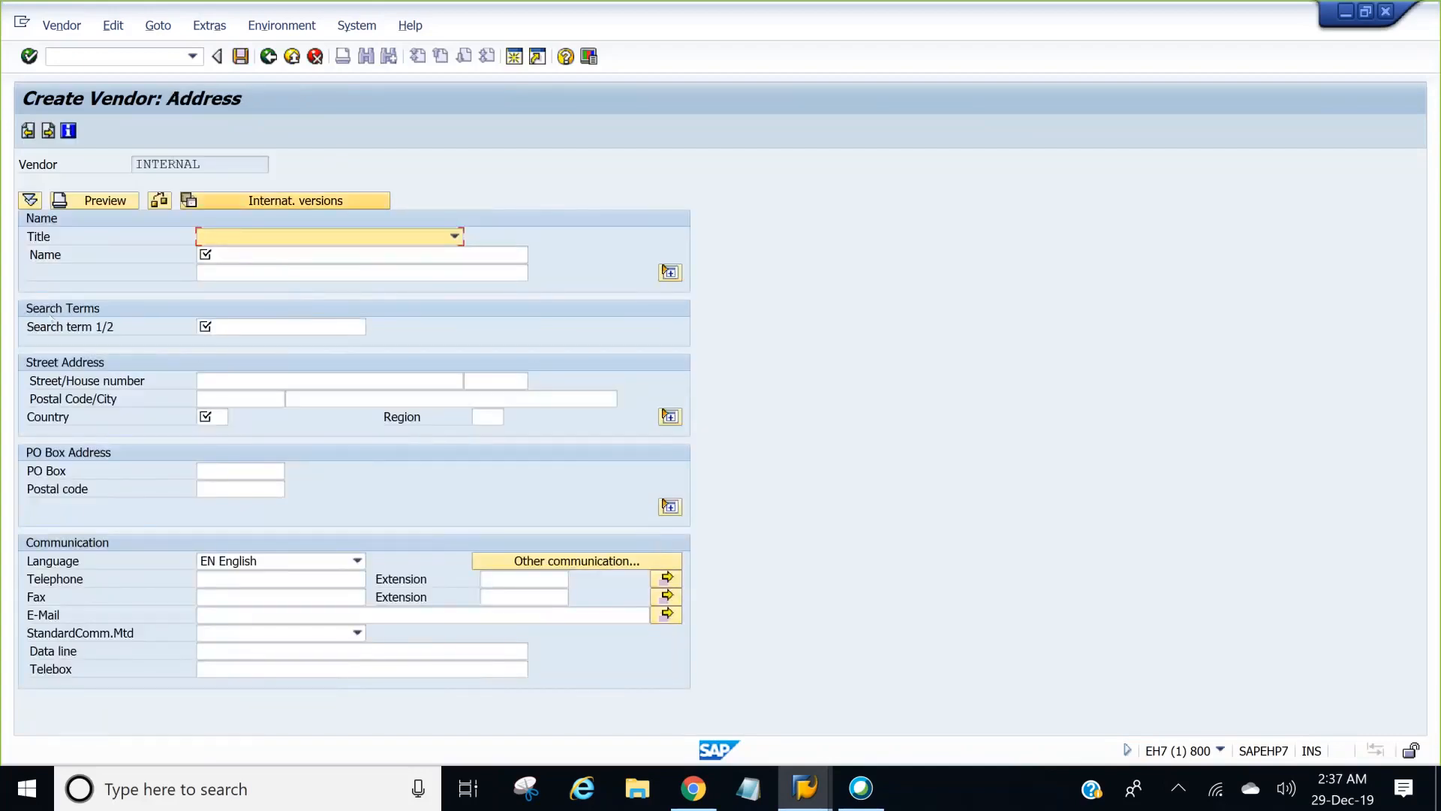
- Set the vendor's title to Company, name to Steel Vendor 101 and search term to Spiderman
{"action": "left_click", "coordinate": [274, 241]}
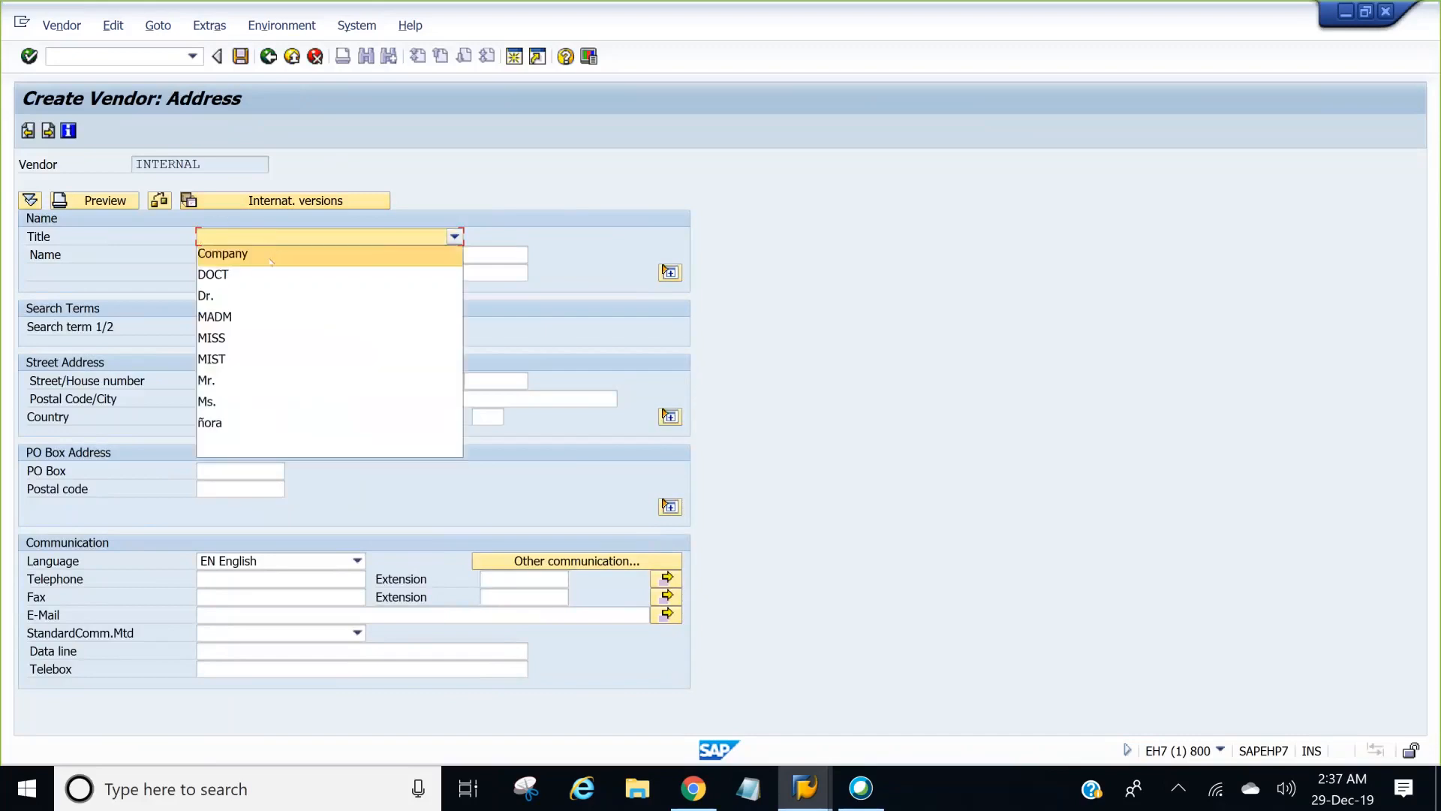
{"action": "left_click", "coordinate": [266, 254]}
{"action": "left_click", "coordinate": [251, 256]}
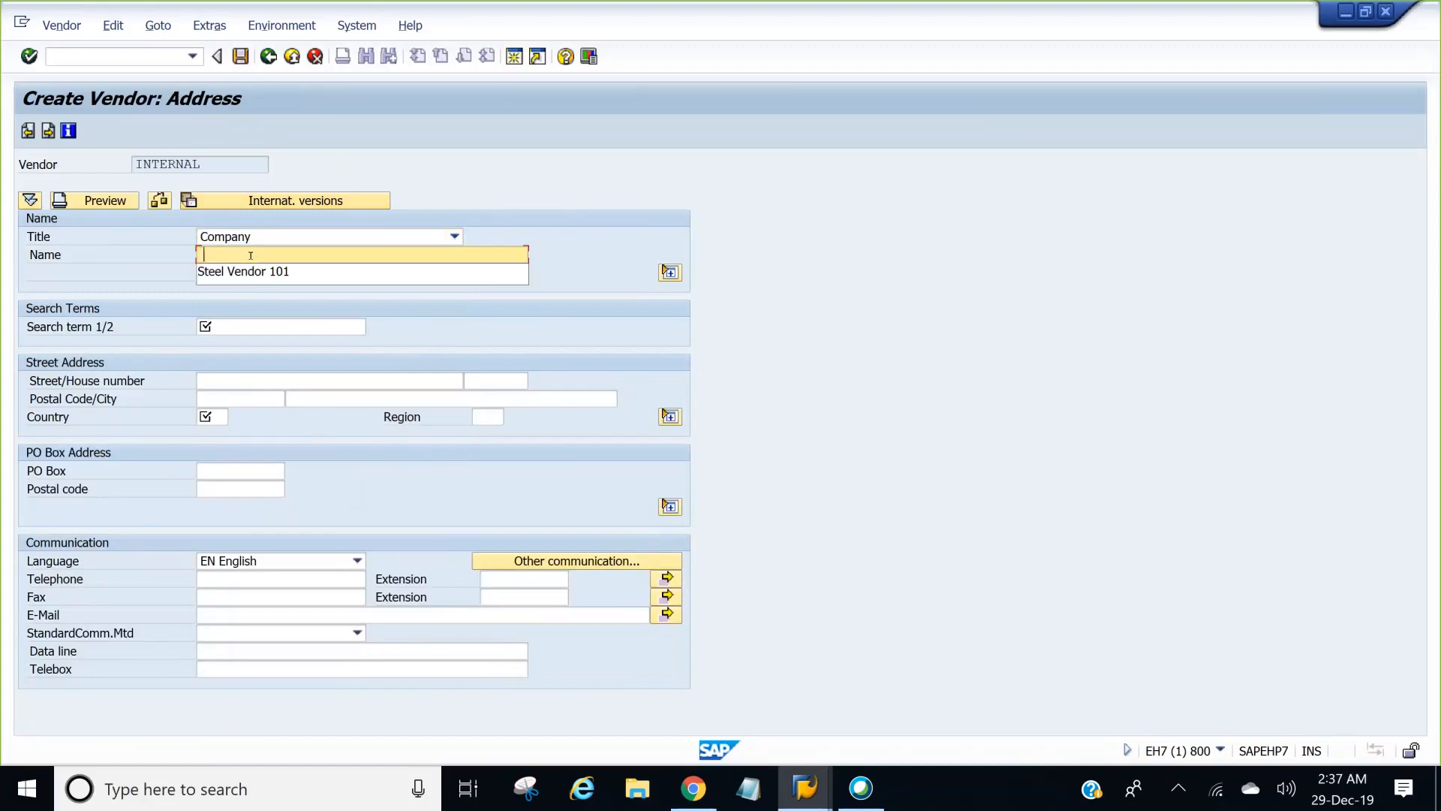
{"action": "left_click", "coordinate": [258, 273]}
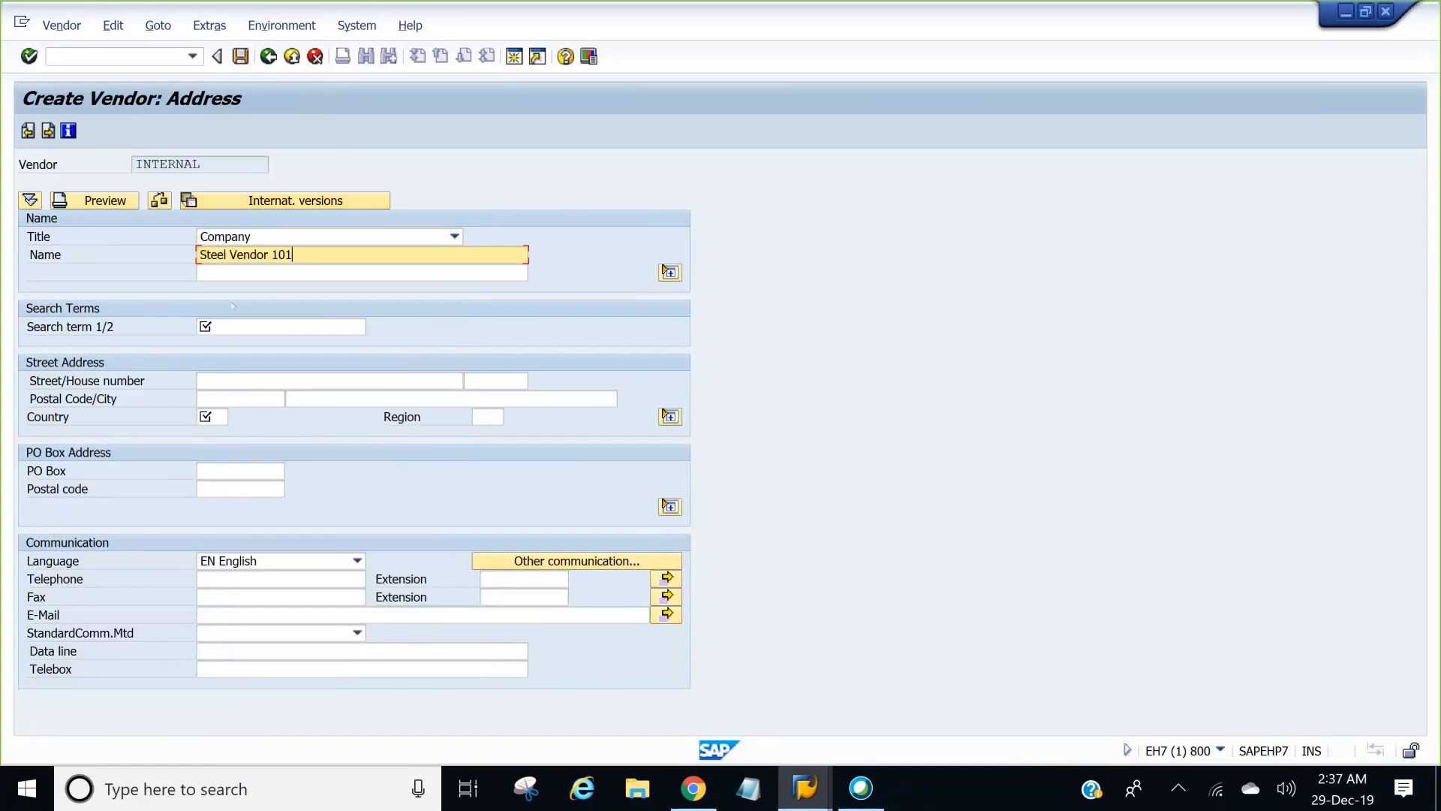
{"action": "left_click", "coordinate": [218, 320]}
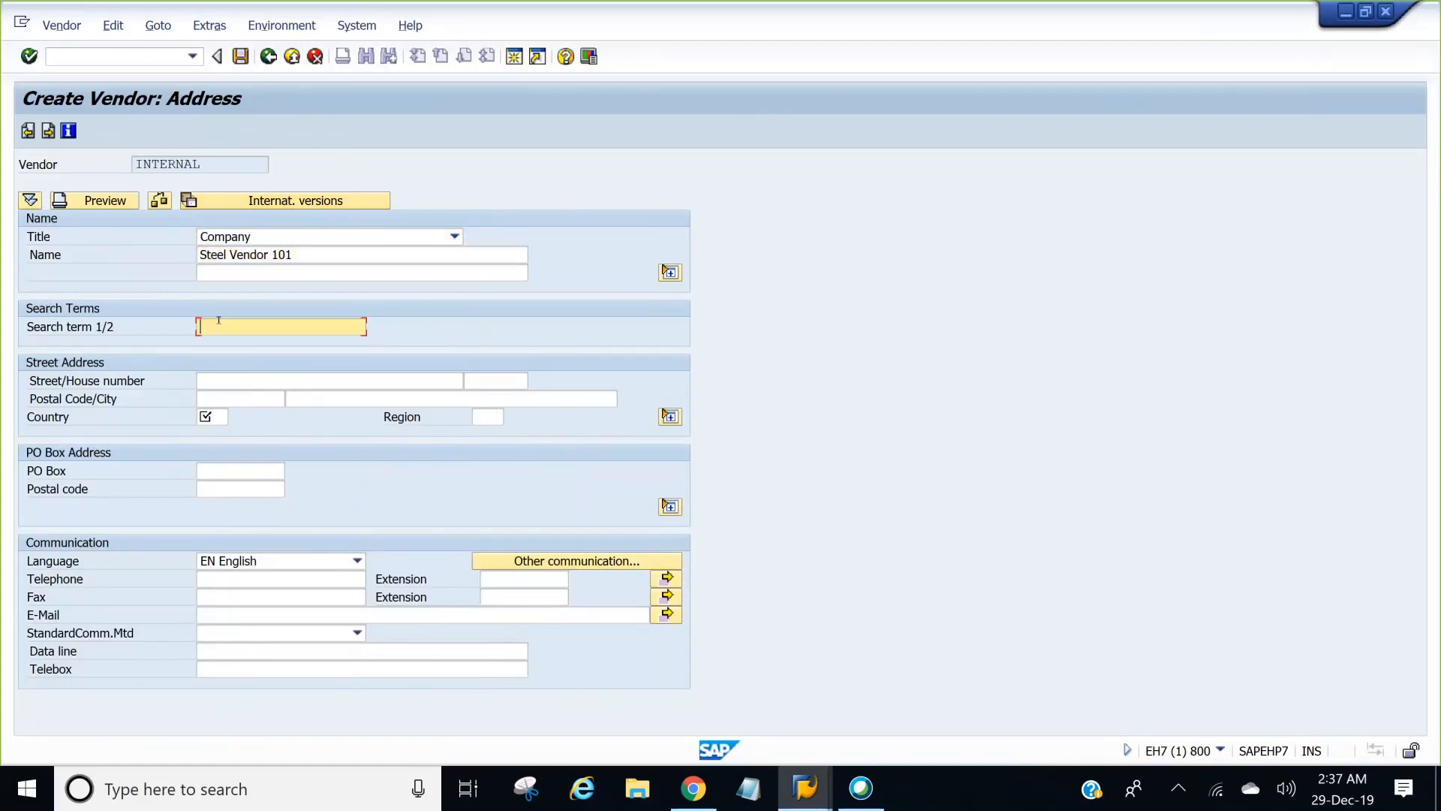
{"action": "type", "text": "s"}
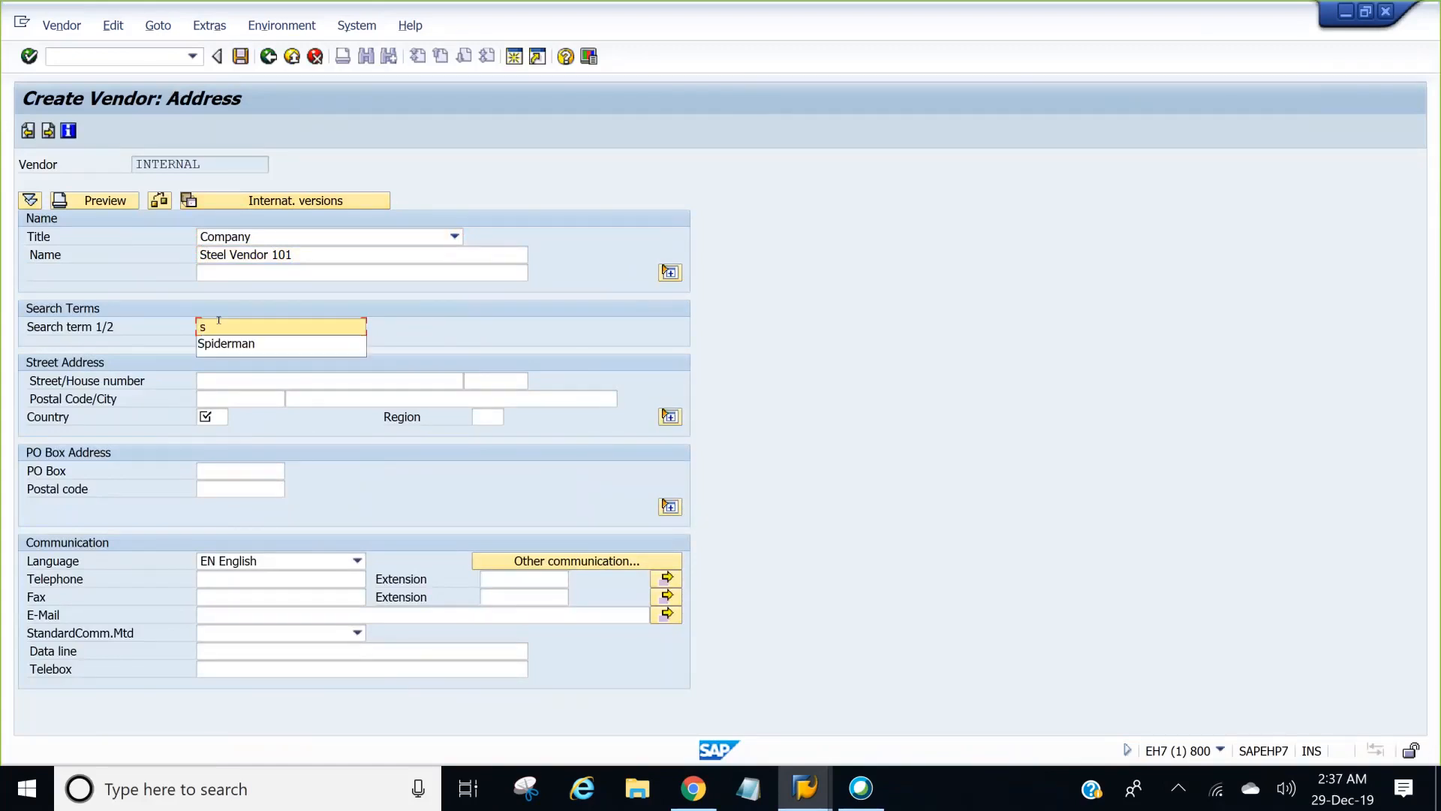
{"action": "left_click", "coordinate": [225, 343]}
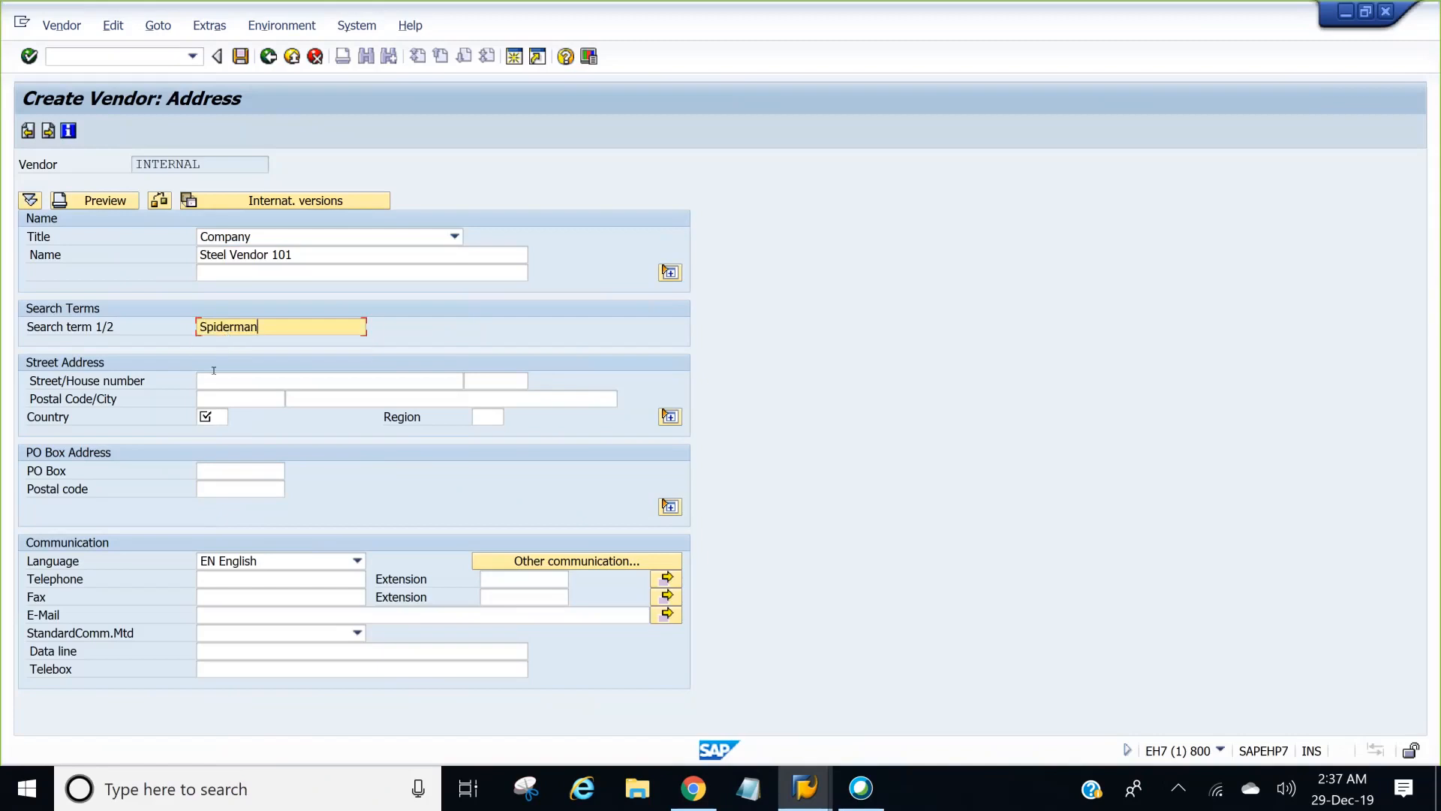
- Enter the vendor's street address, set the country to IN and continue to the control data
{"action": "left_click", "coordinate": [214, 373]}
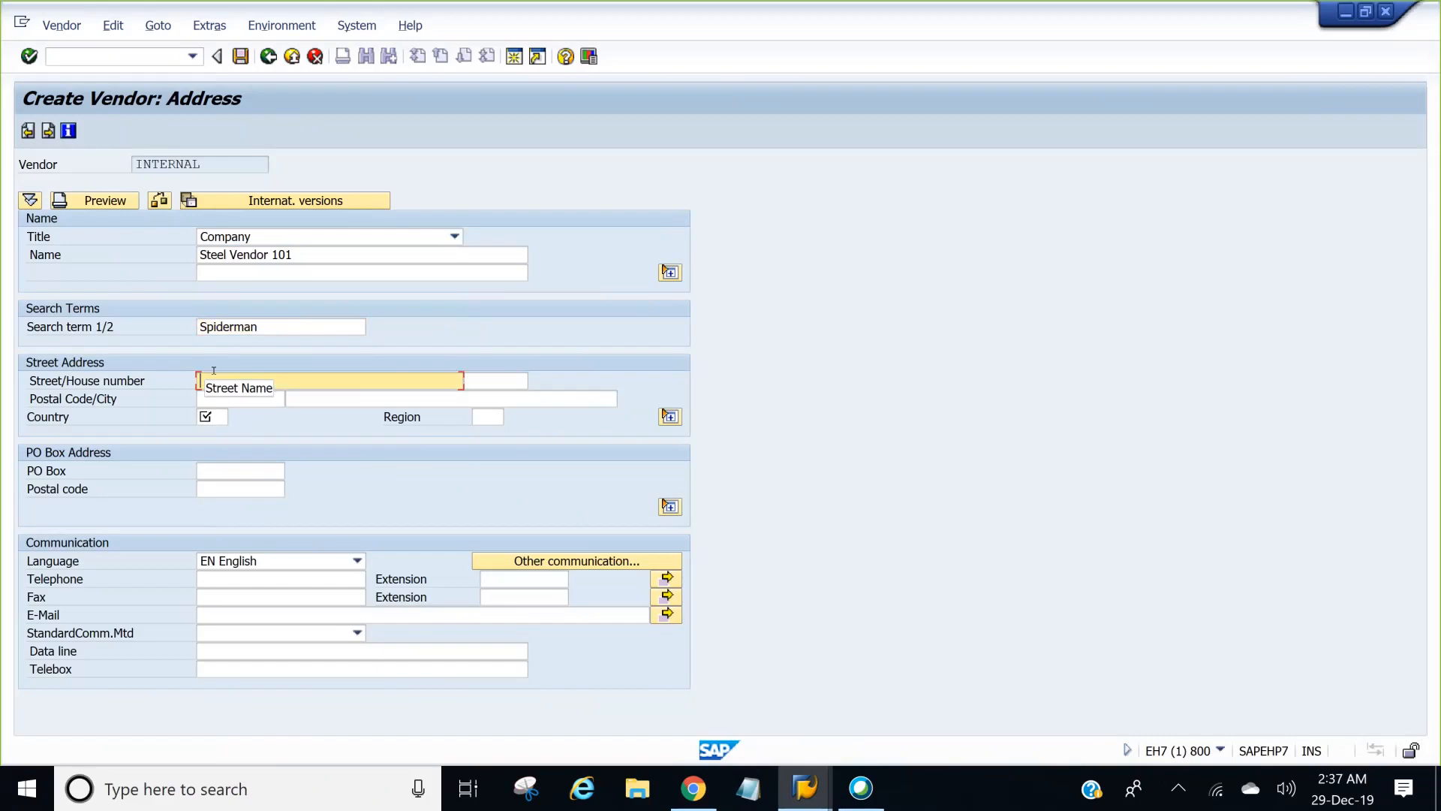
{"action": "type", "text": "101"}
{"action": "left_click", "coordinate": [214, 415]}
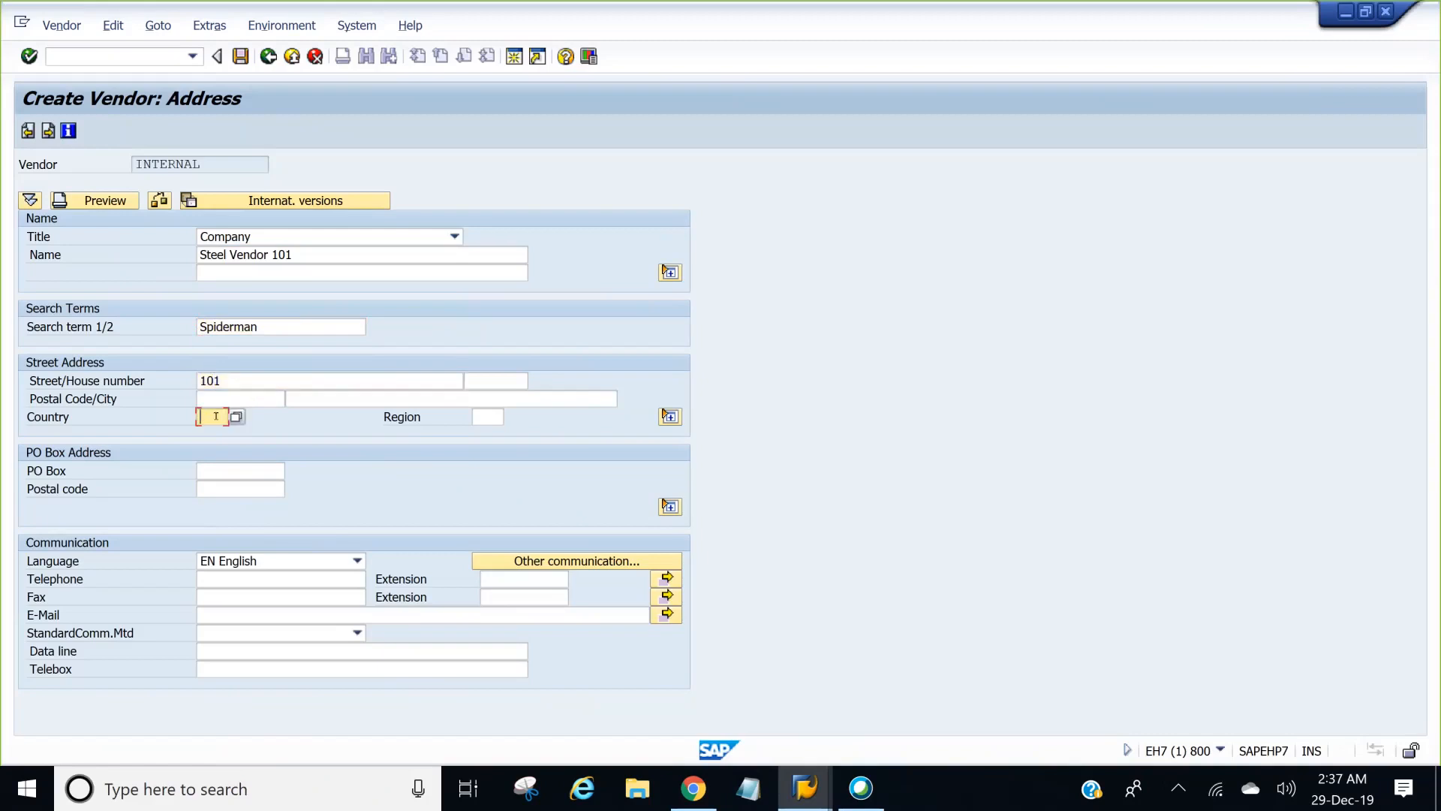
{"action": "type", "text": "in"}
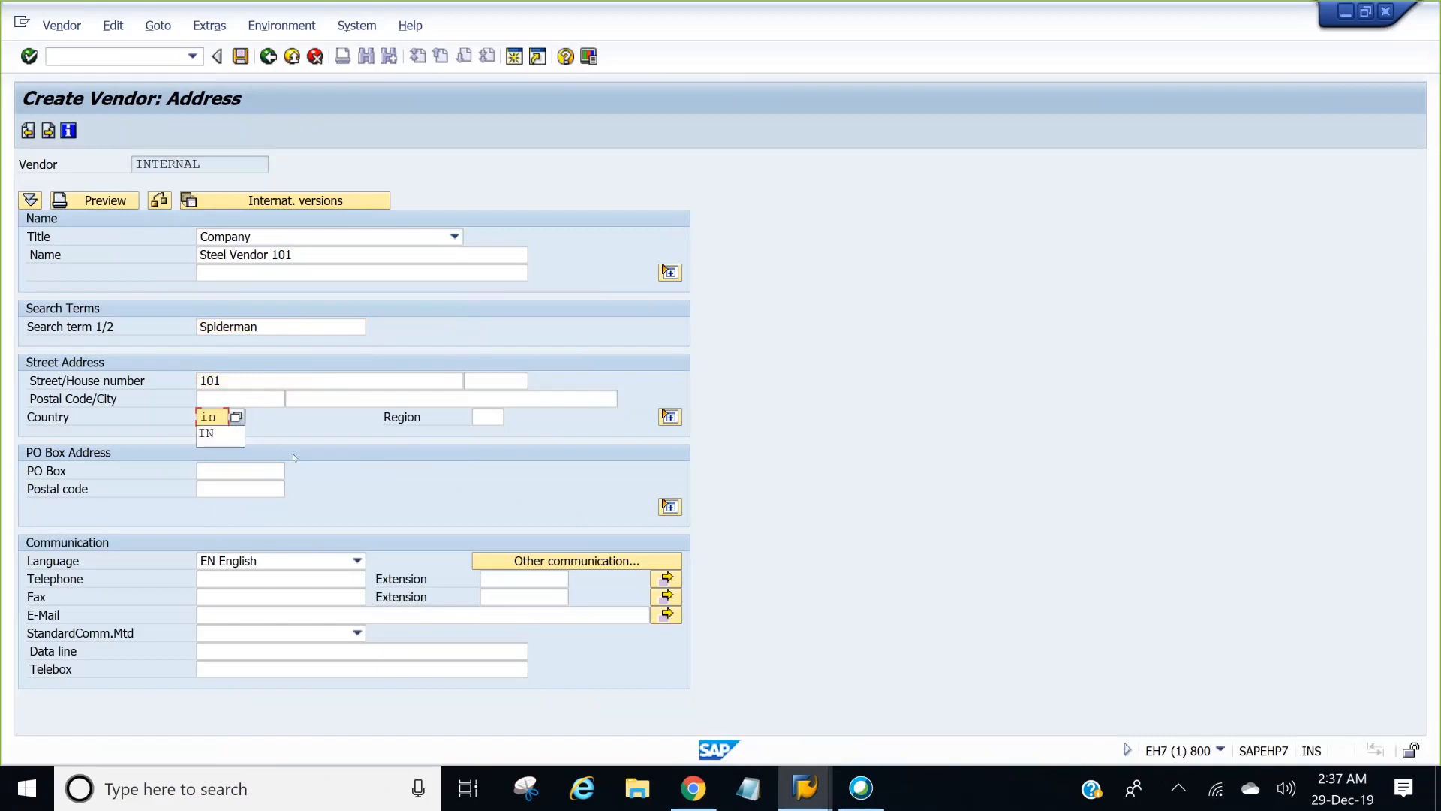
{"action": "left_click", "coordinate": [222, 434]}
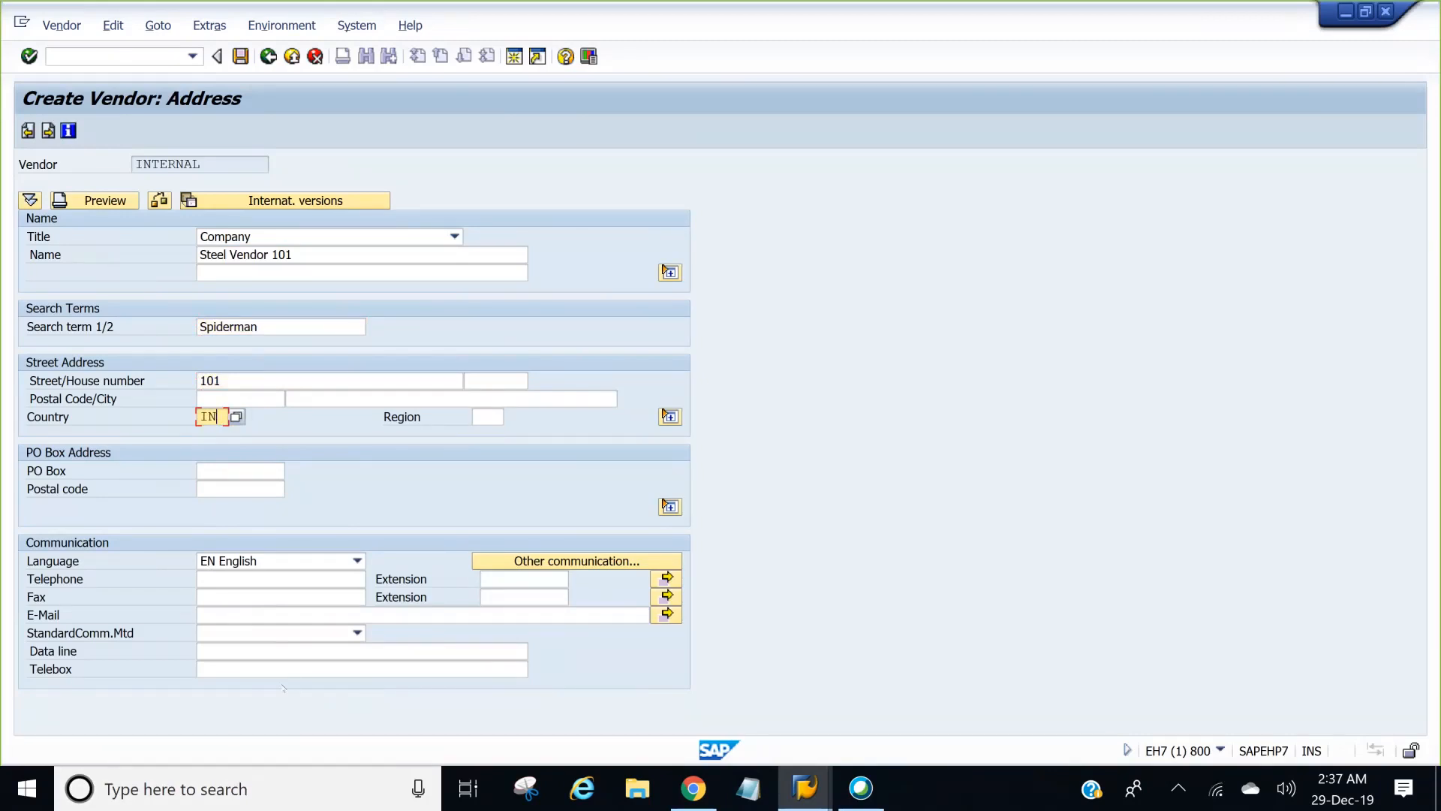
{"action": "key", "text": "Return"}
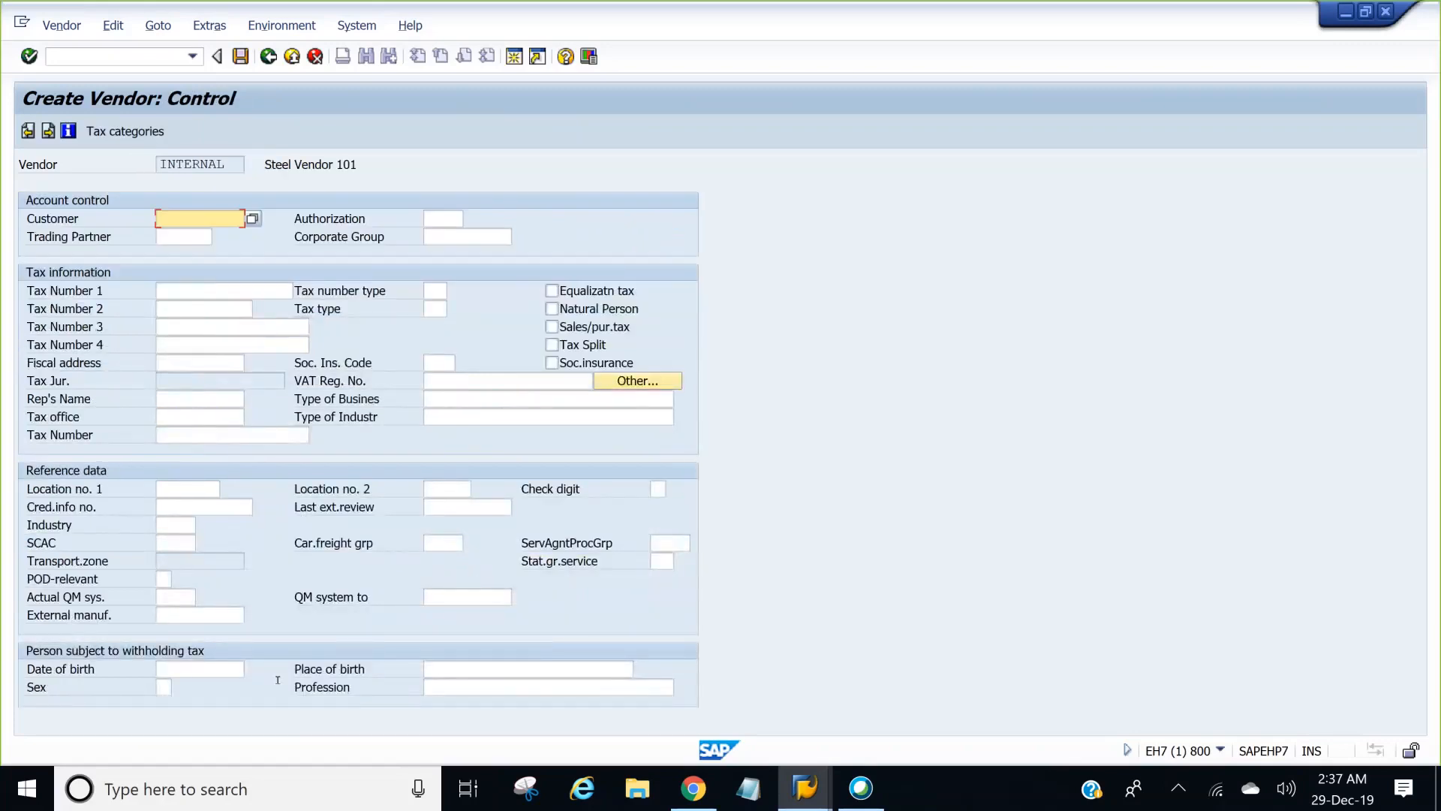
- Leave the control, bank details and contact person data blank and advance to the company code accounting information
{"action": "key", "text": "Return"}
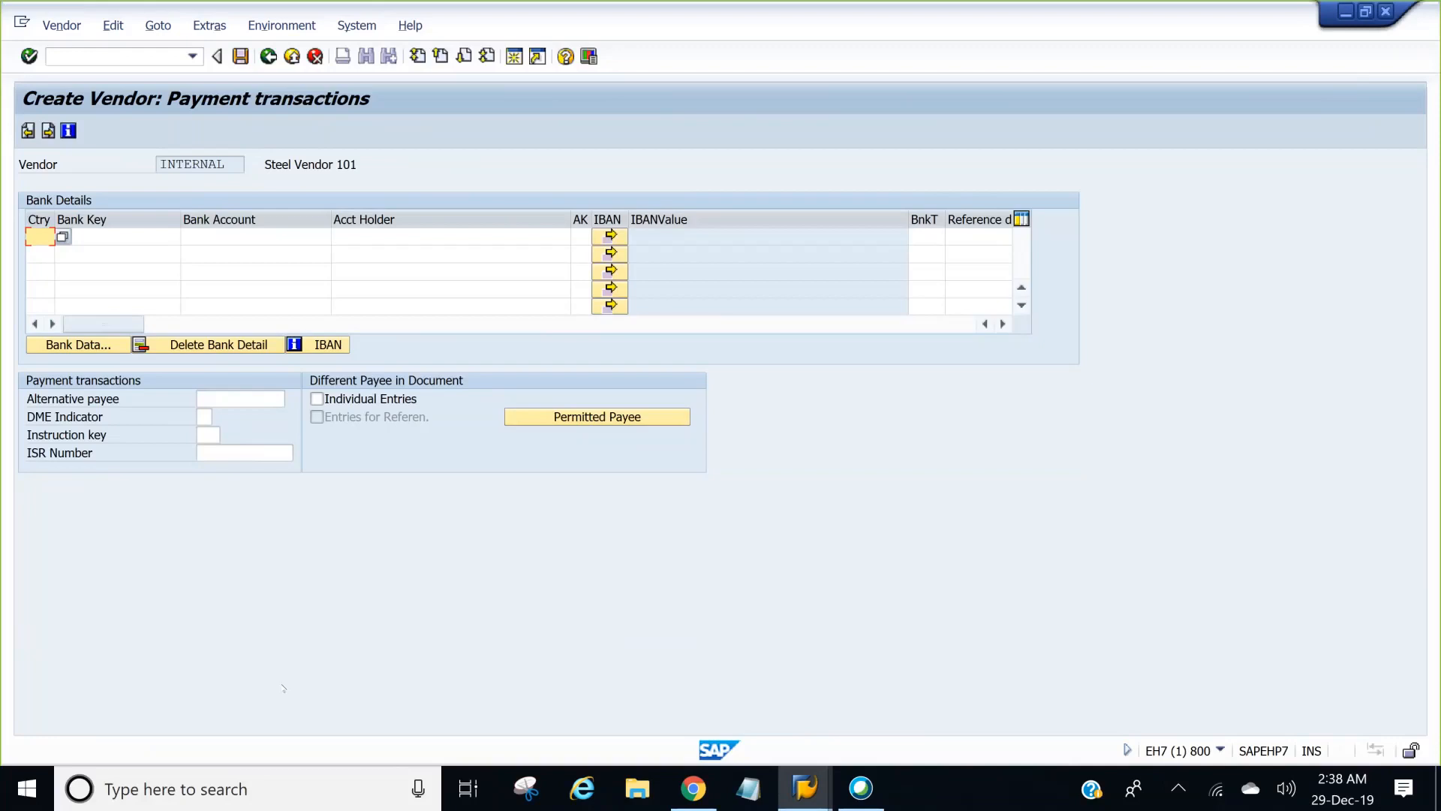
{"action": "key", "text": "Return"}
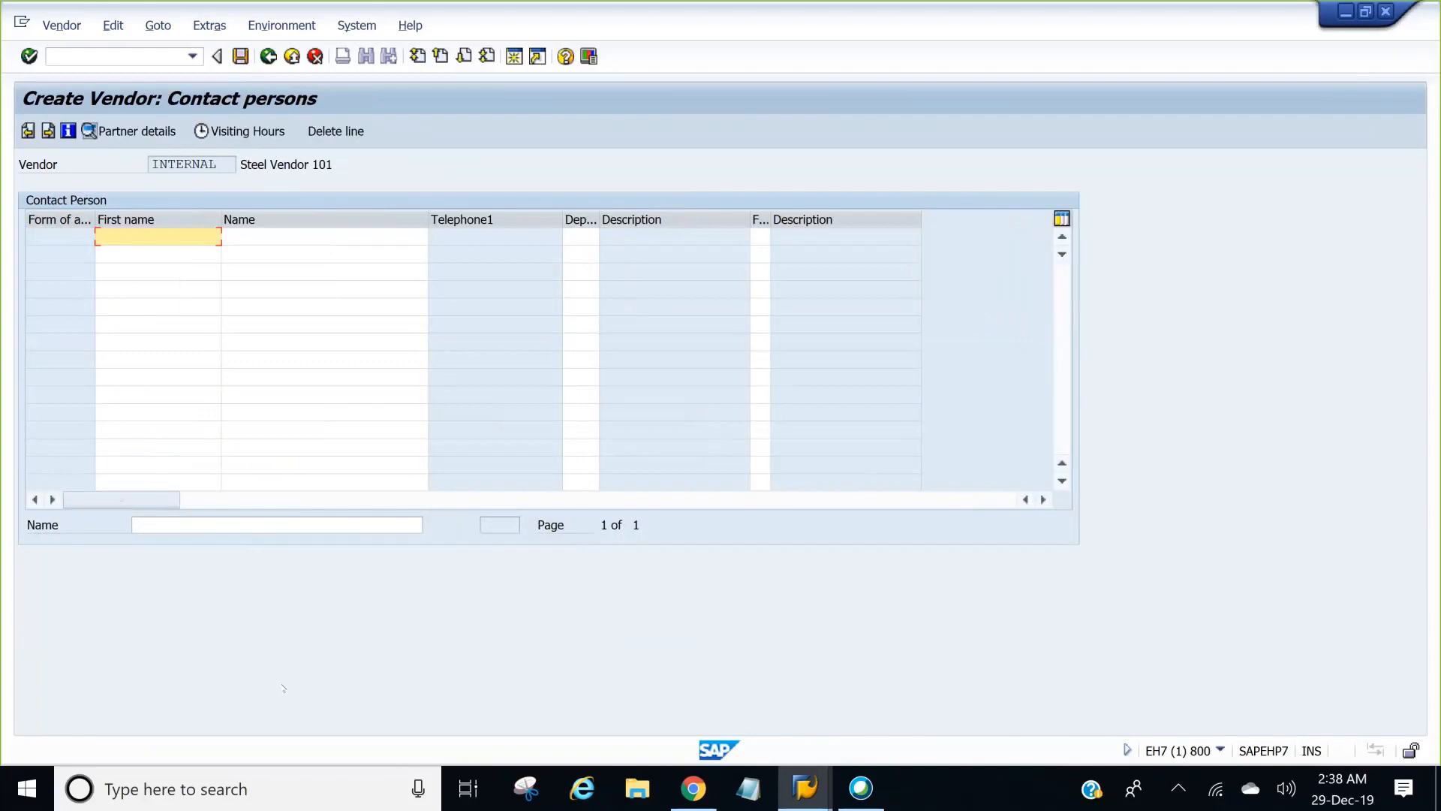
{"action": "key", "text": "Return"}
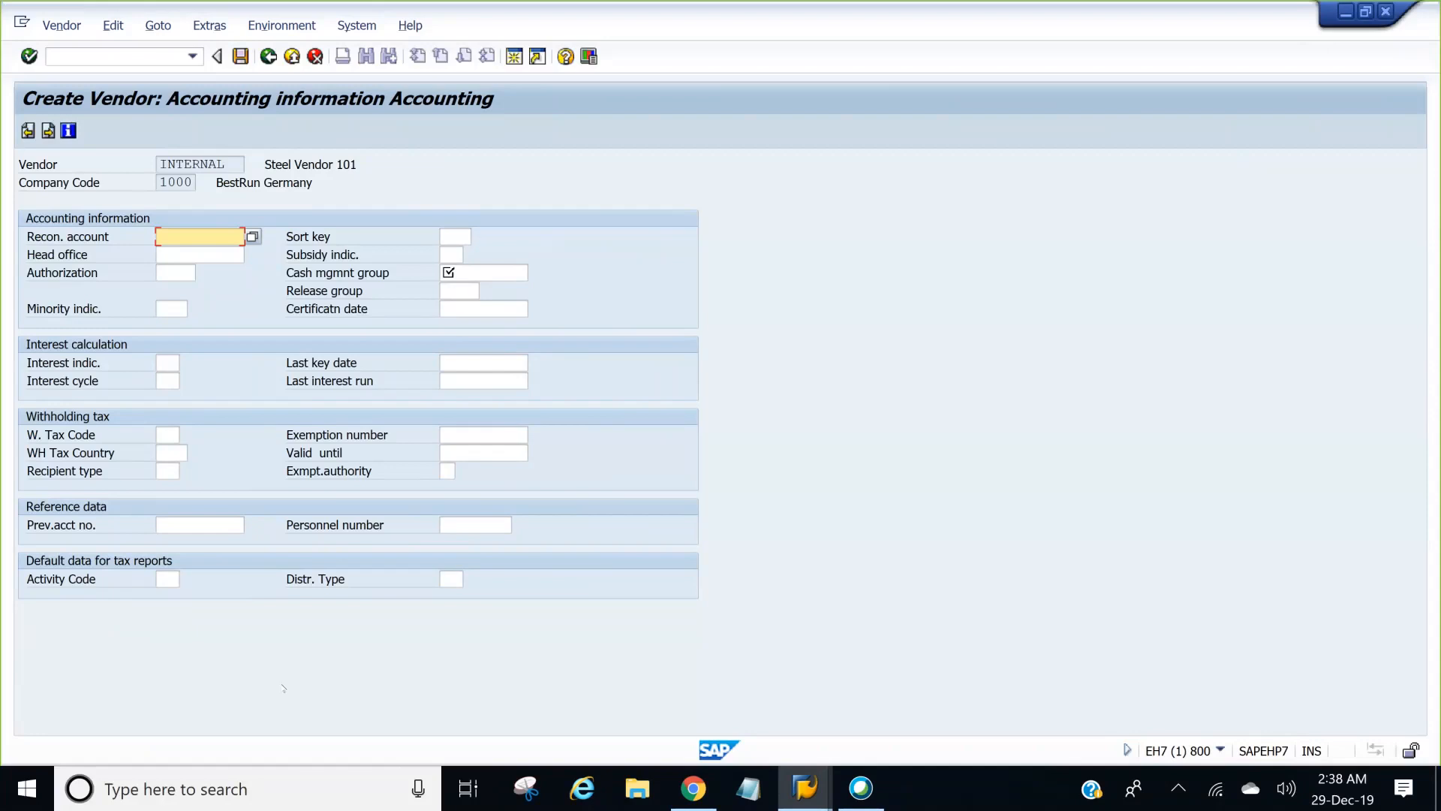
{"action": "key", "text": "Return"}
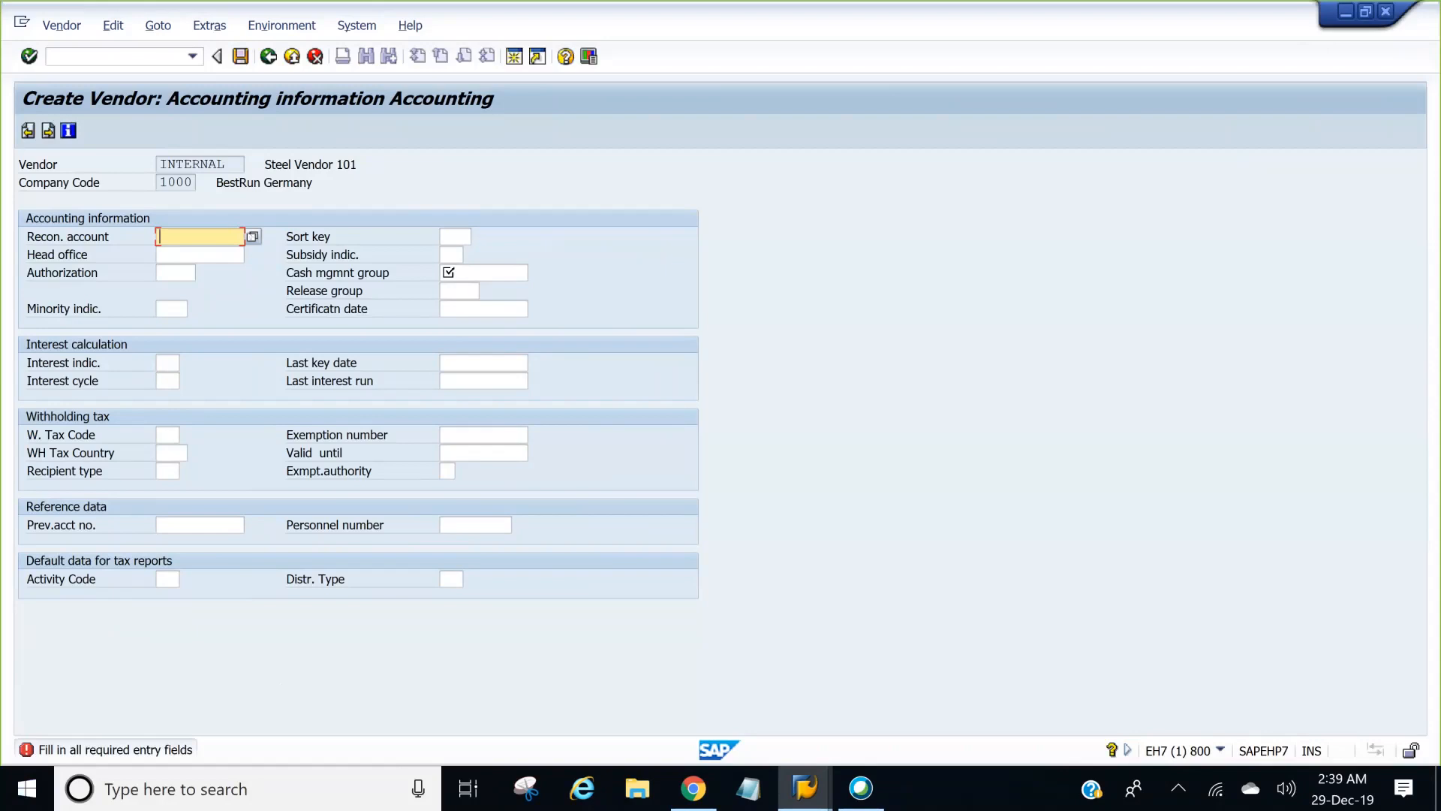
- Set the reconciliation account to 31000 and the cash management group to A2, and continue to the accounting payment data
{"action": "left_click", "coordinate": [252, 236]}
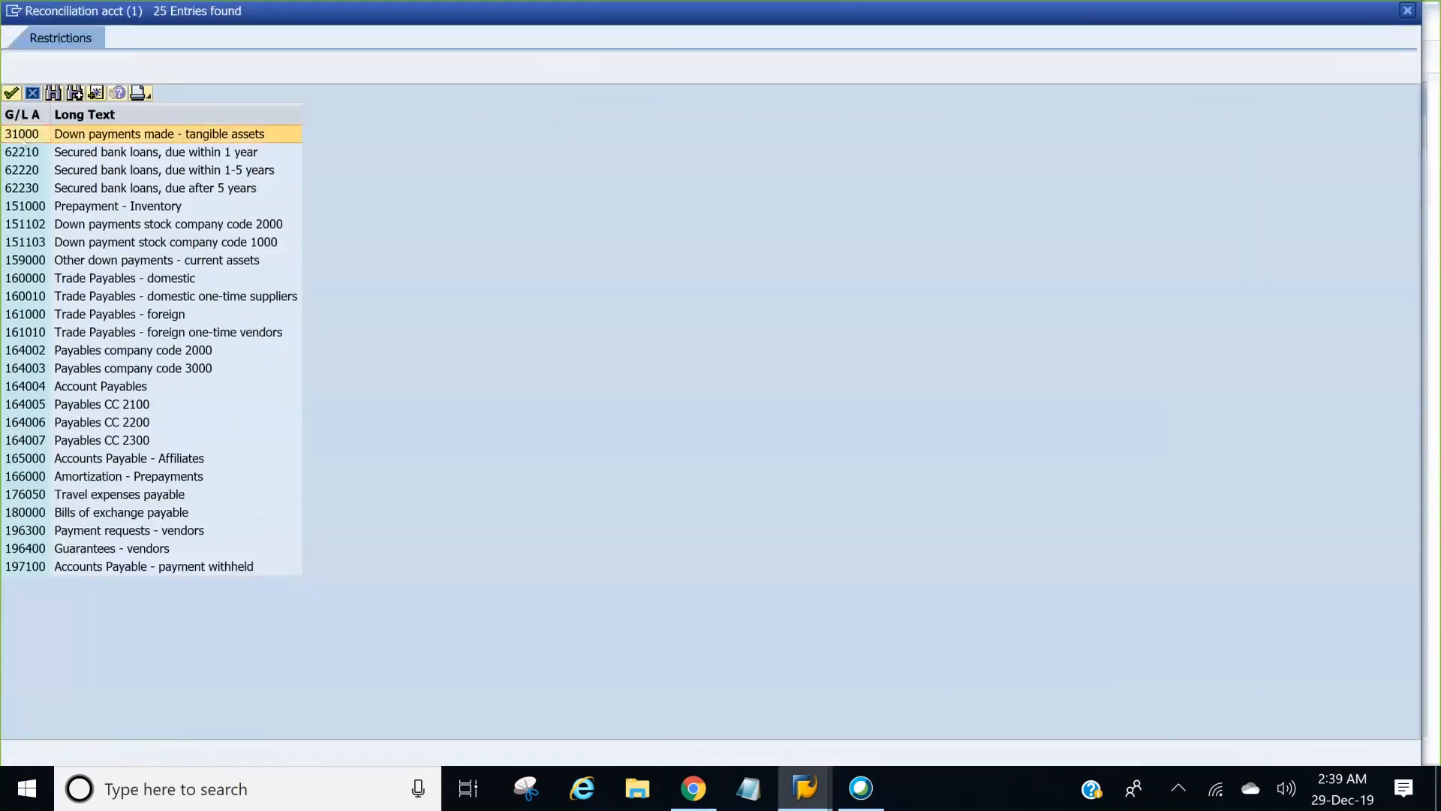
{"action": "double_click", "coordinate": [160, 502]}
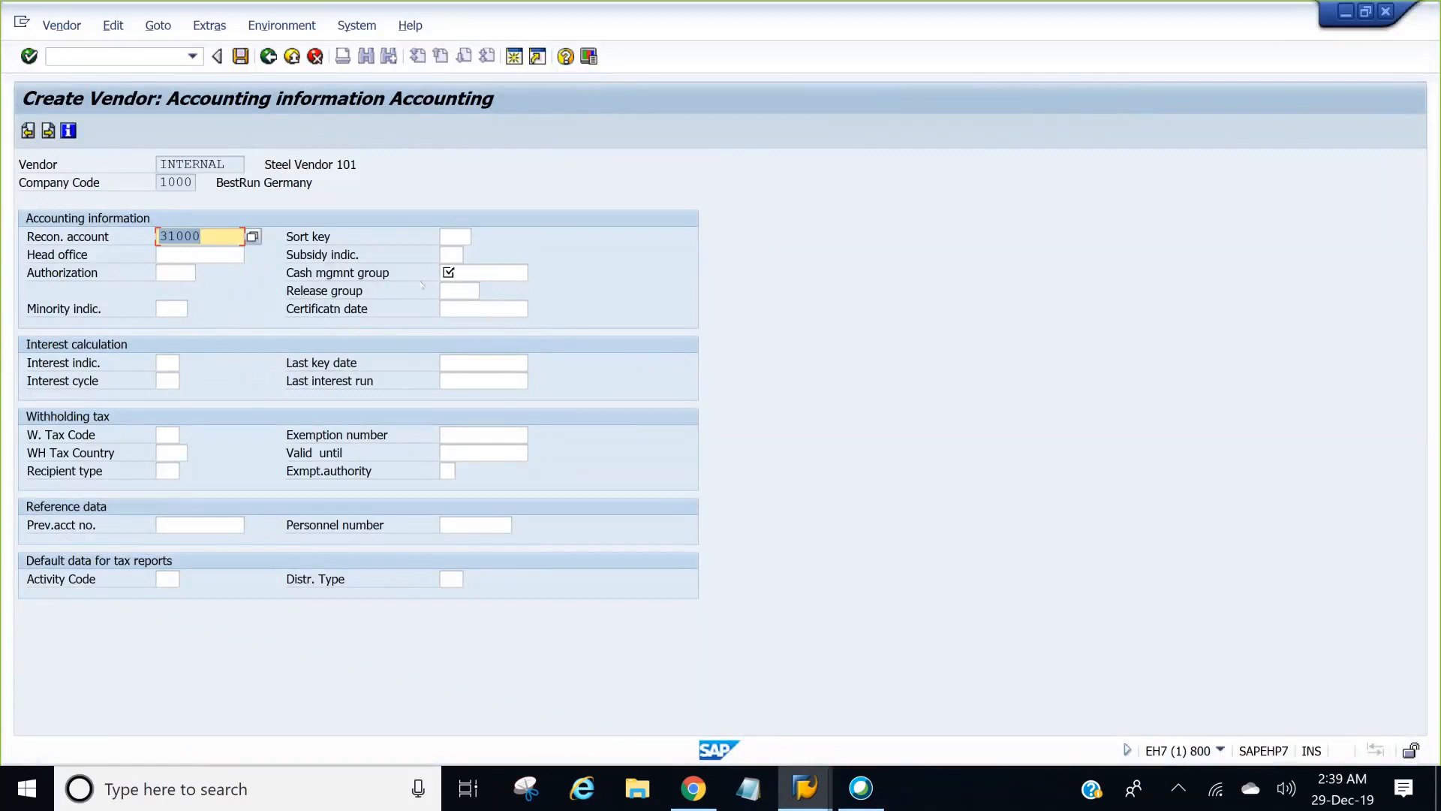
{"action": "left_click", "coordinate": [507, 271]}
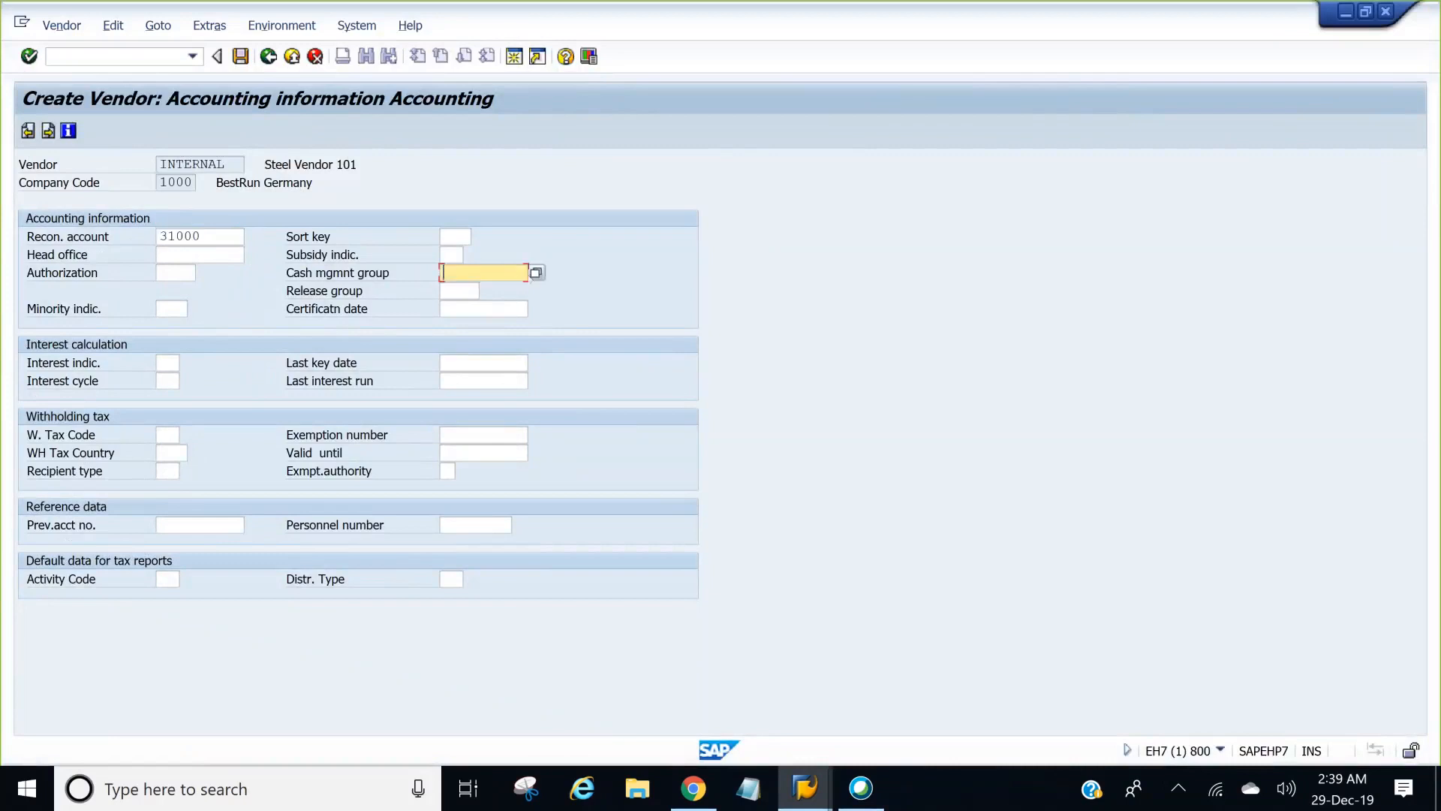
{"action": "left_click", "coordinate": [536, 273]}
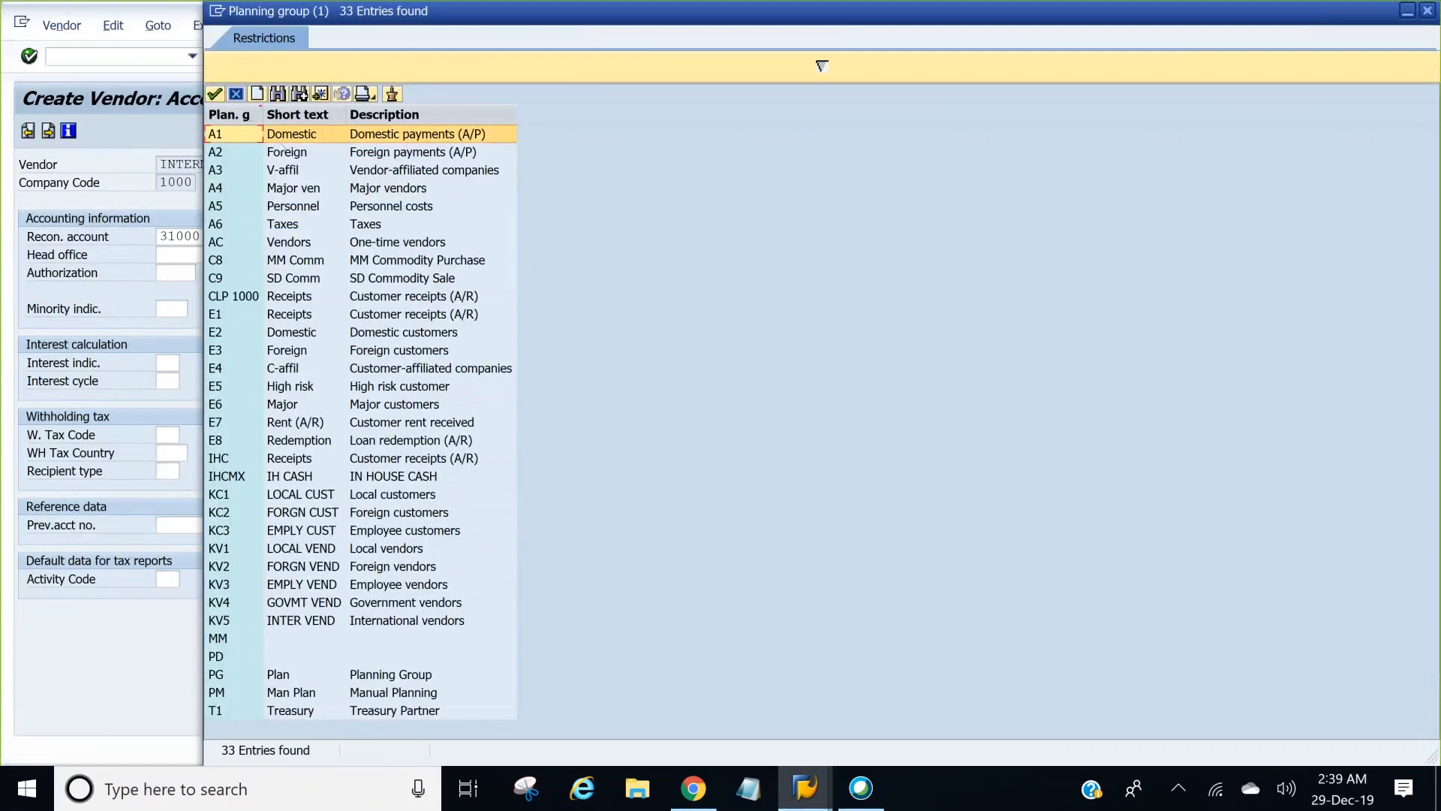
{"action": "key", "text": "Return"}
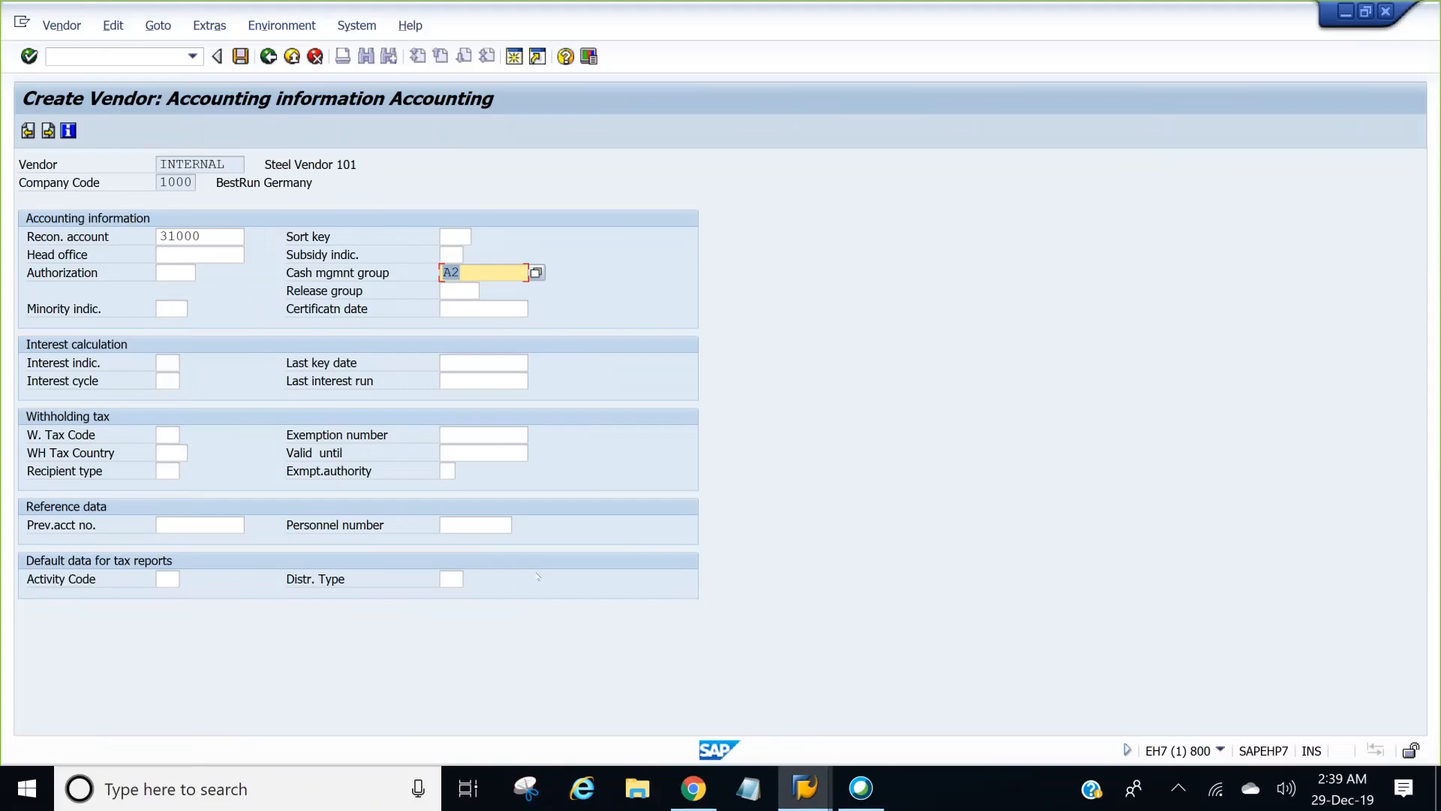
{"action": "key", "text": "Return"}
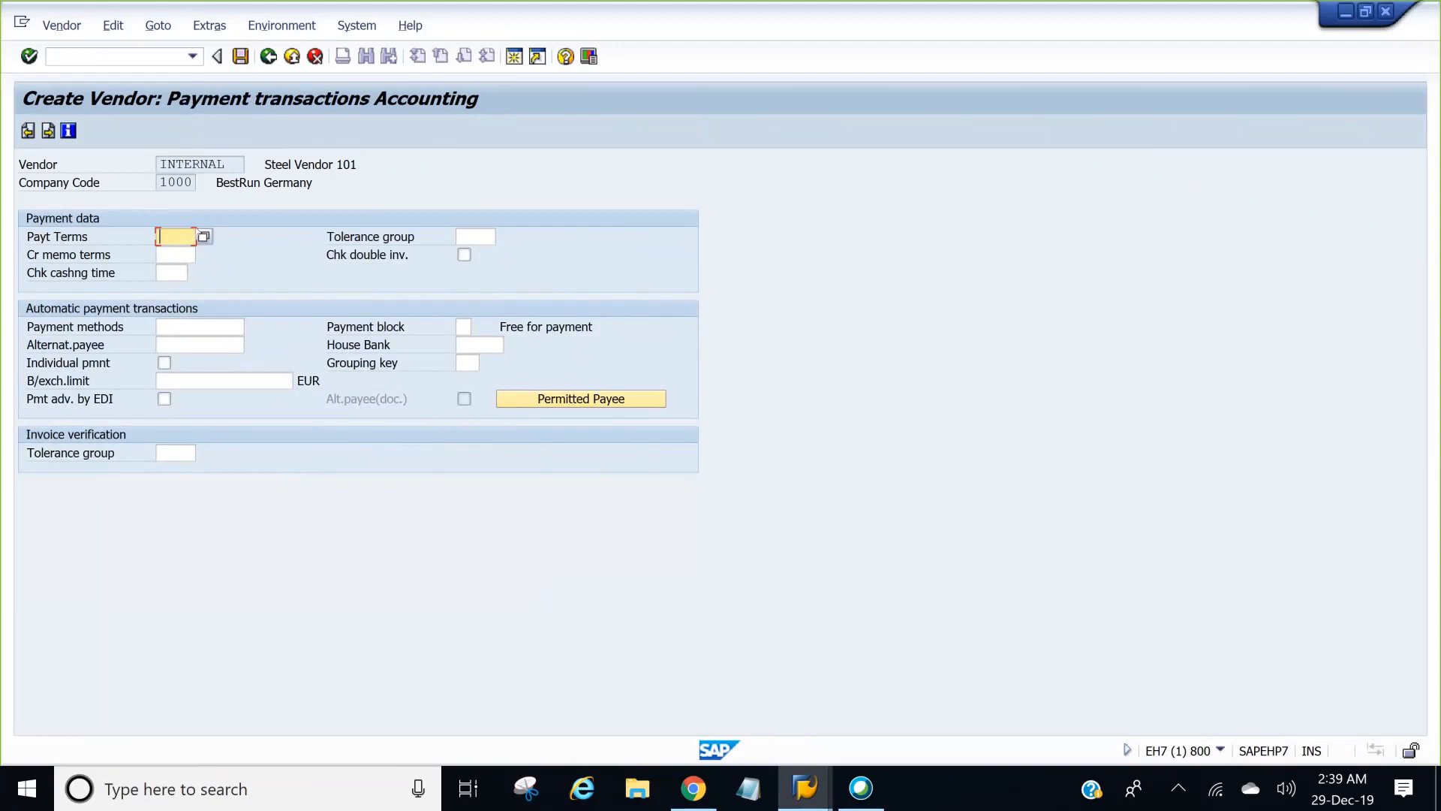
- Set the payment terms to 0003, leave the correspondence data blank and continue to the purchasing data
{"action": "left_click", "coordinate": [203, 236]}
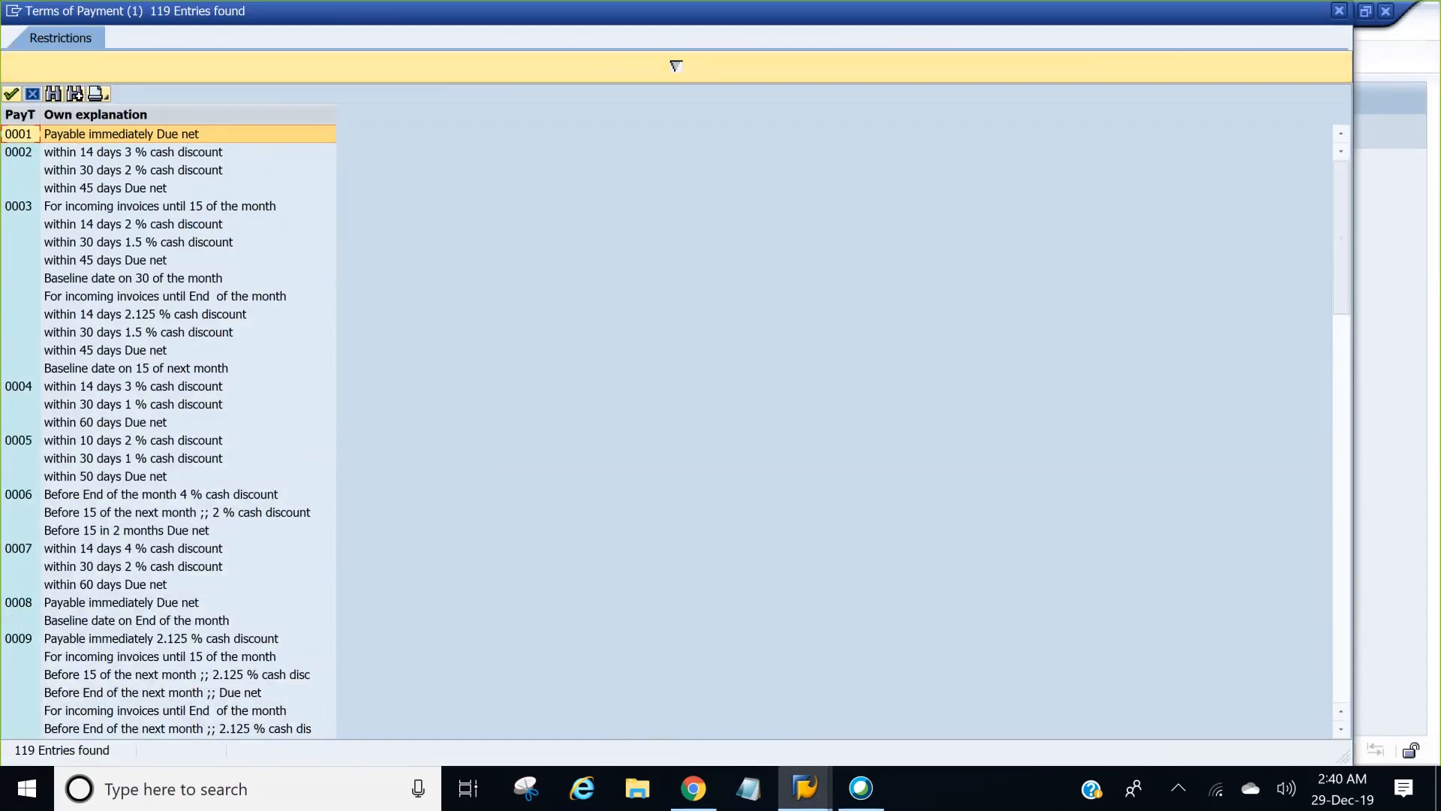
{"action": "double_click", "coordinate": [138, 211]}
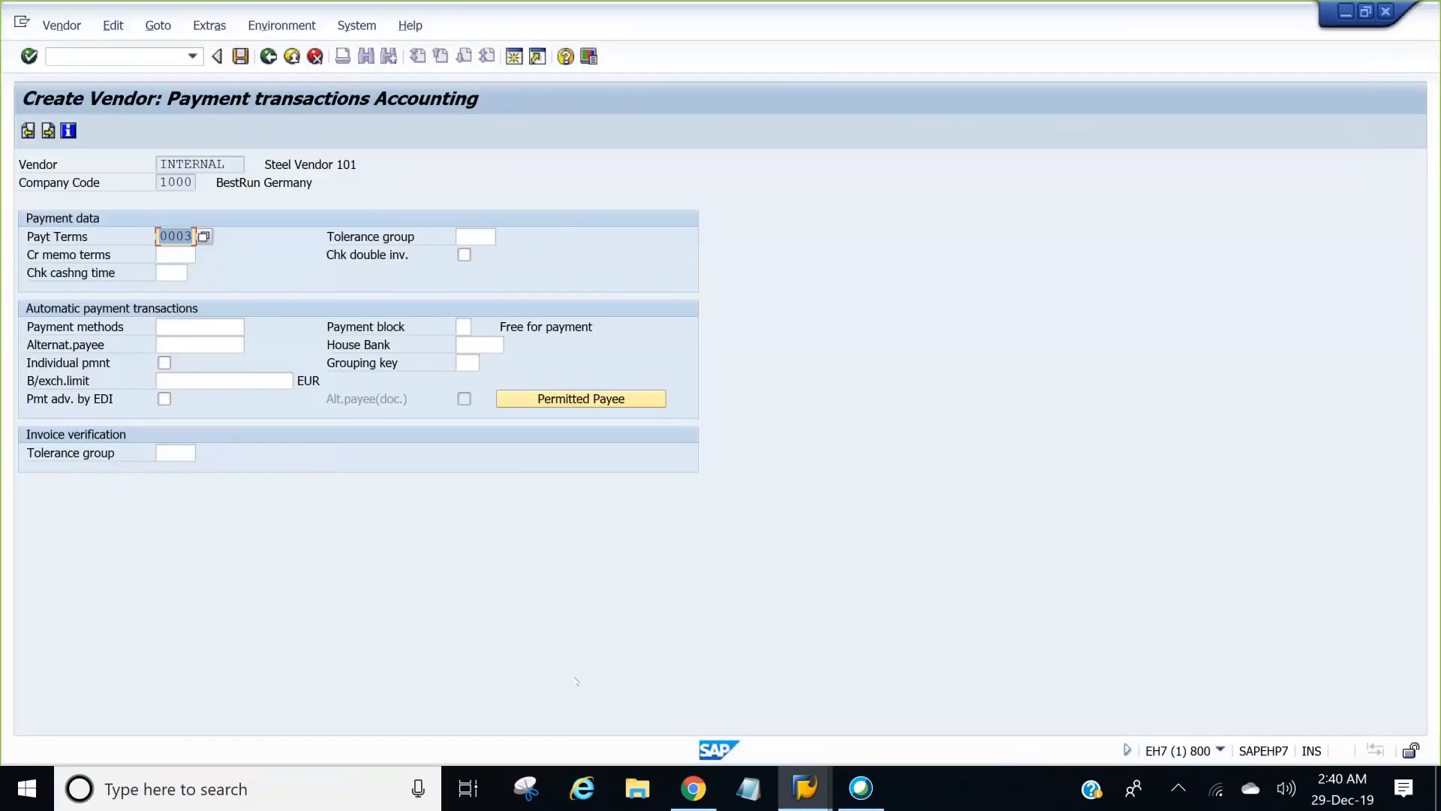
{"action": "key", "text": "Return"}
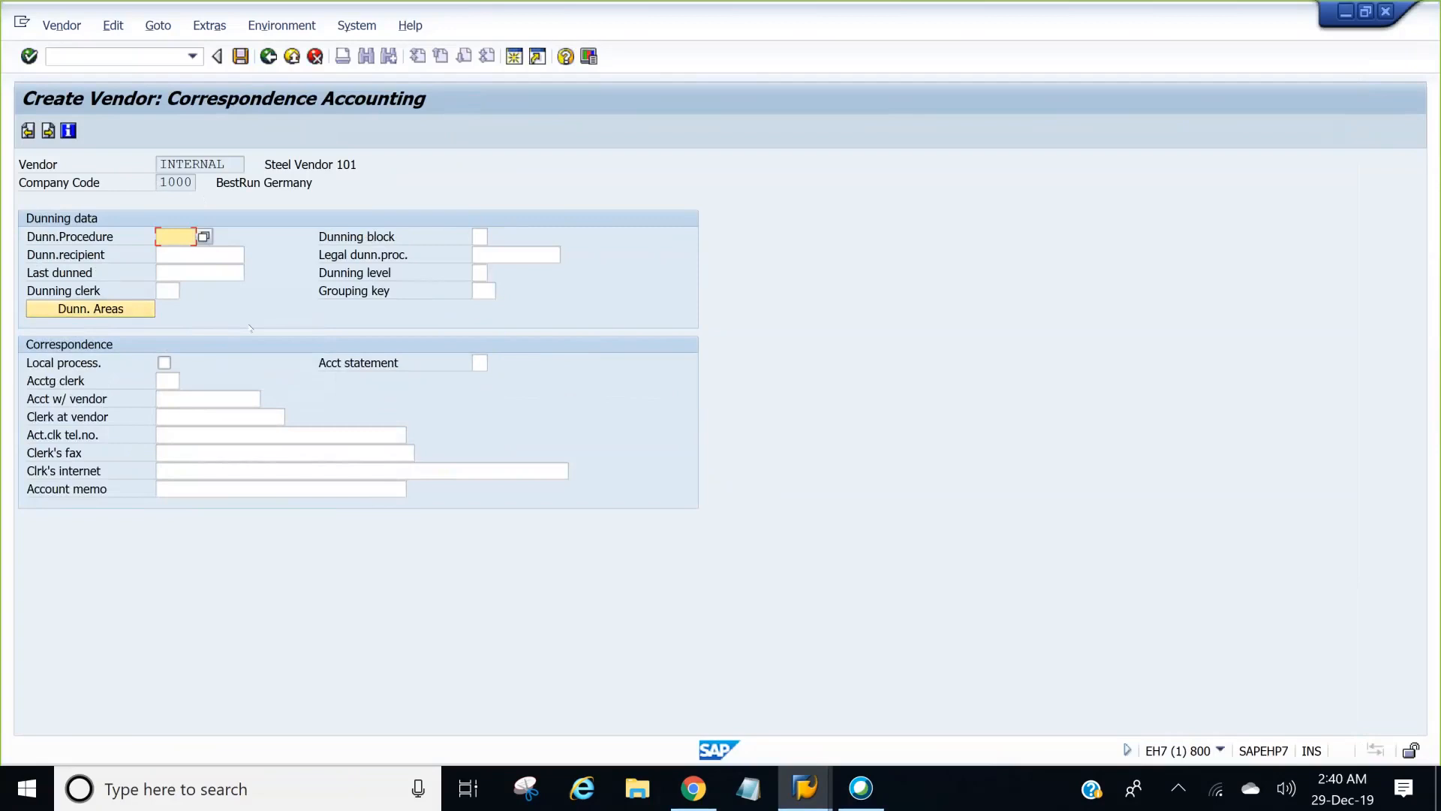
{"action": "key", "text": "Return"}
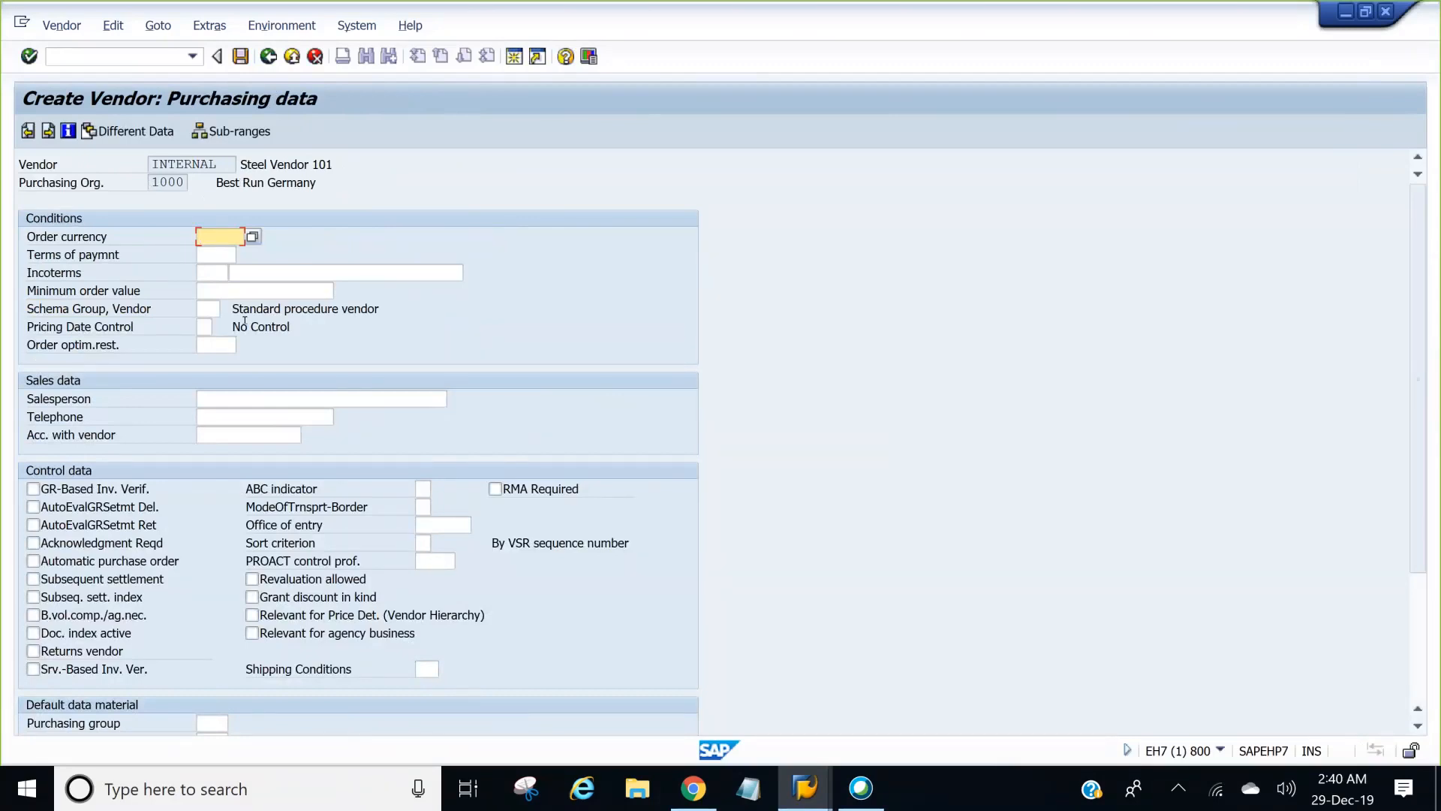
- Set the order currency to USD from the list of possible currencies and continue to the partner functions
{"action": "type", "text": "usd"}
{"action": "key", "text": "Return"}
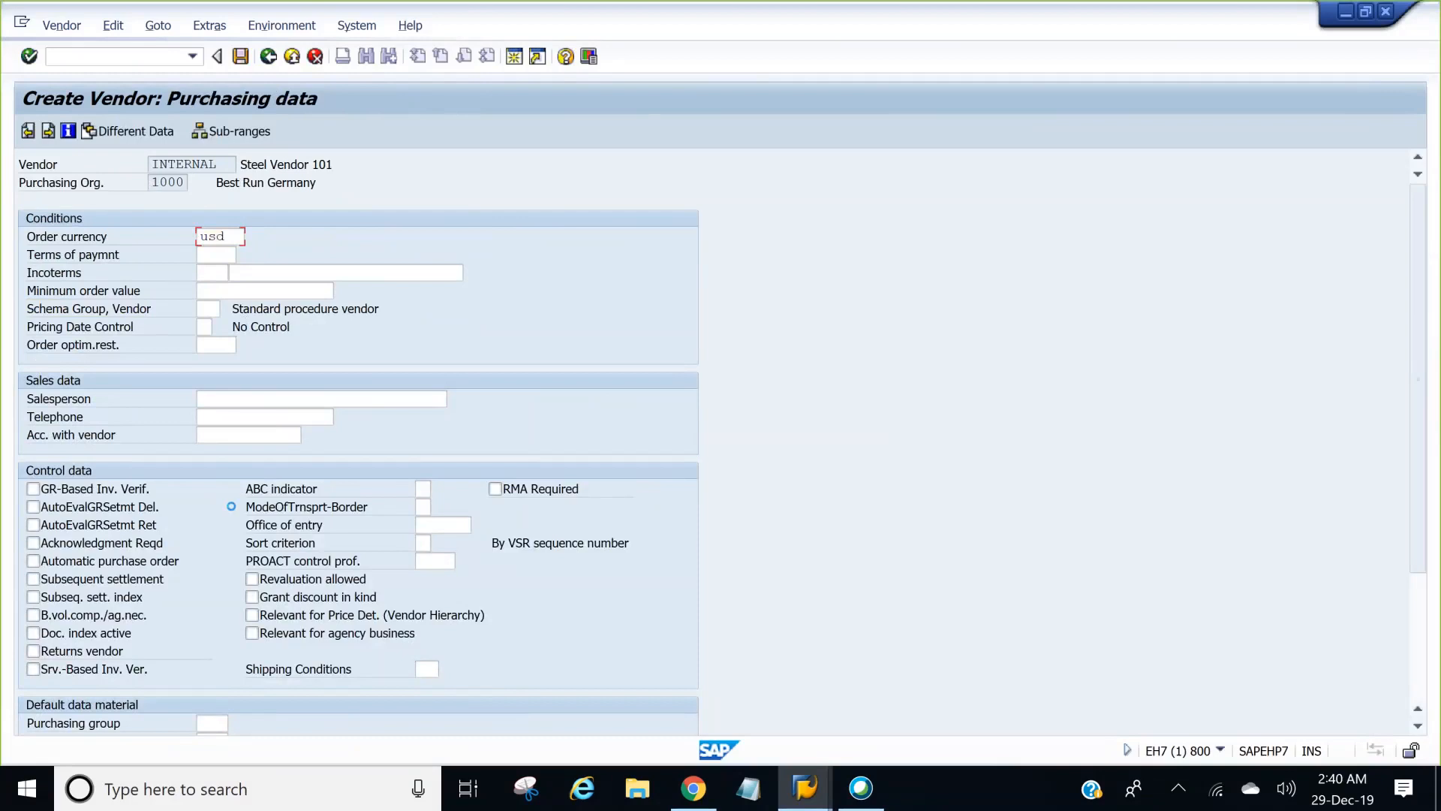
{"action": "key", "text": "F4"}
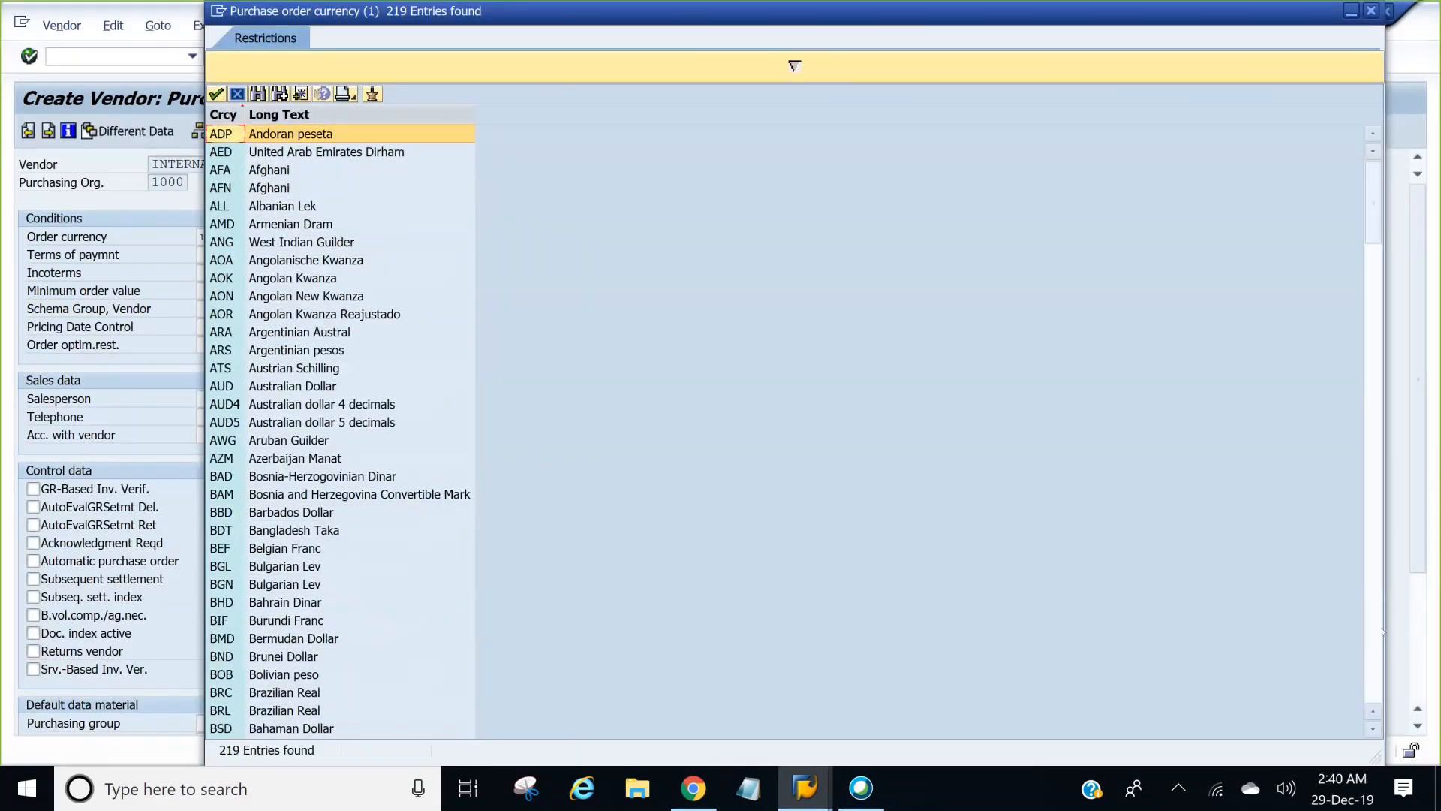
{"action": "scroll", "coordinate": [1383, 633], "scroll_direction": "down", "scroll_amount": 15}
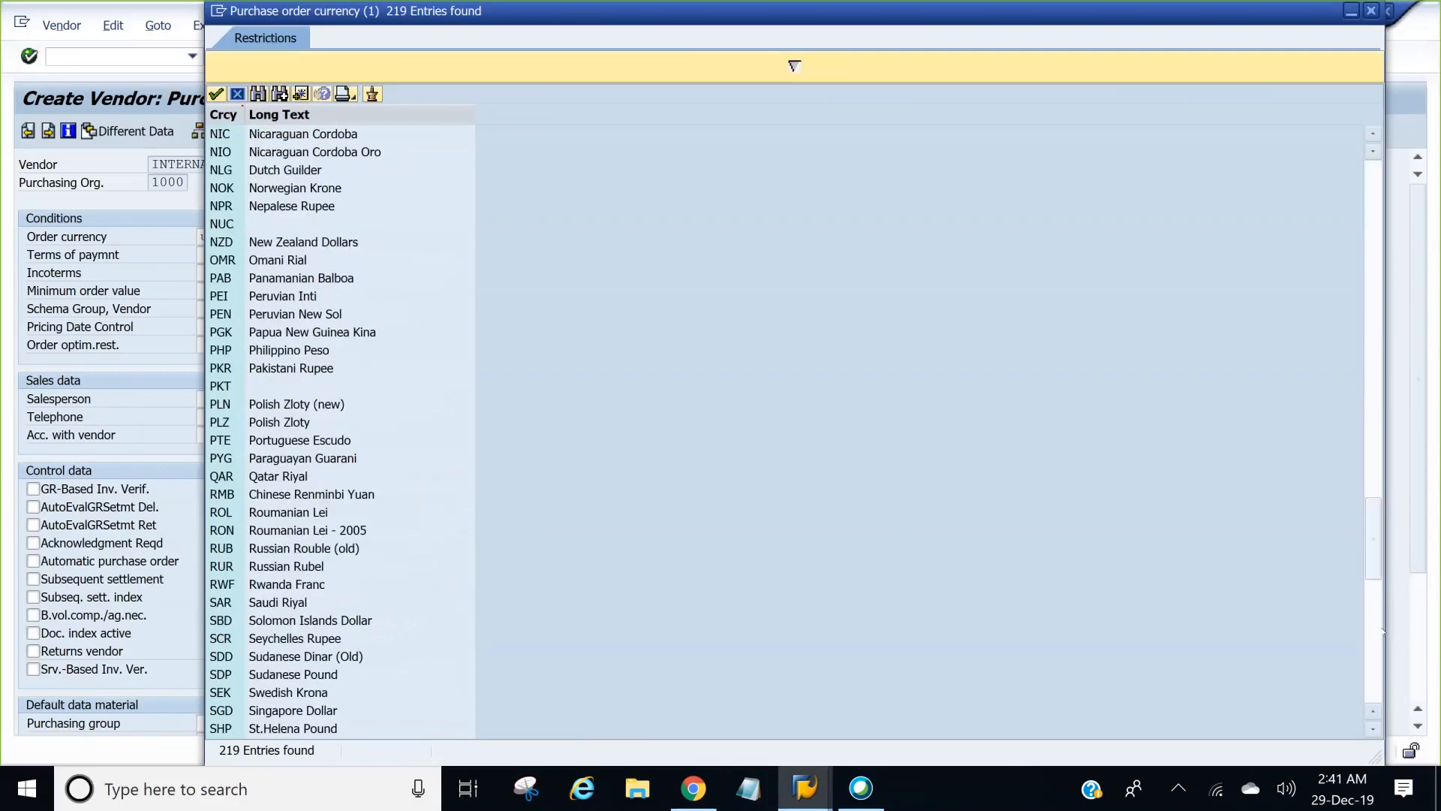
{"action": "left_click", "coordinate": [1370, 666]}
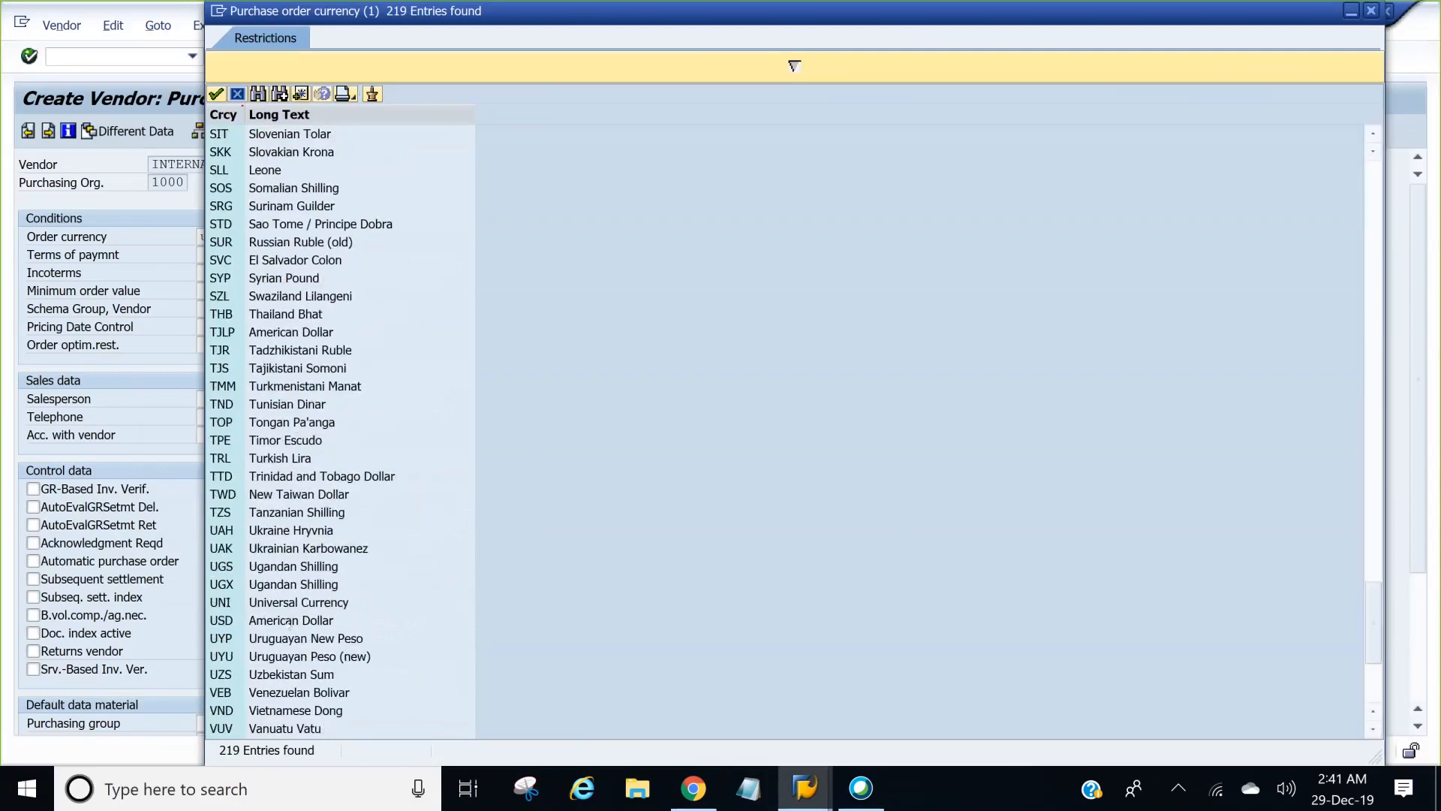
{"action": "double_click", "coordinate": [289, 620]}
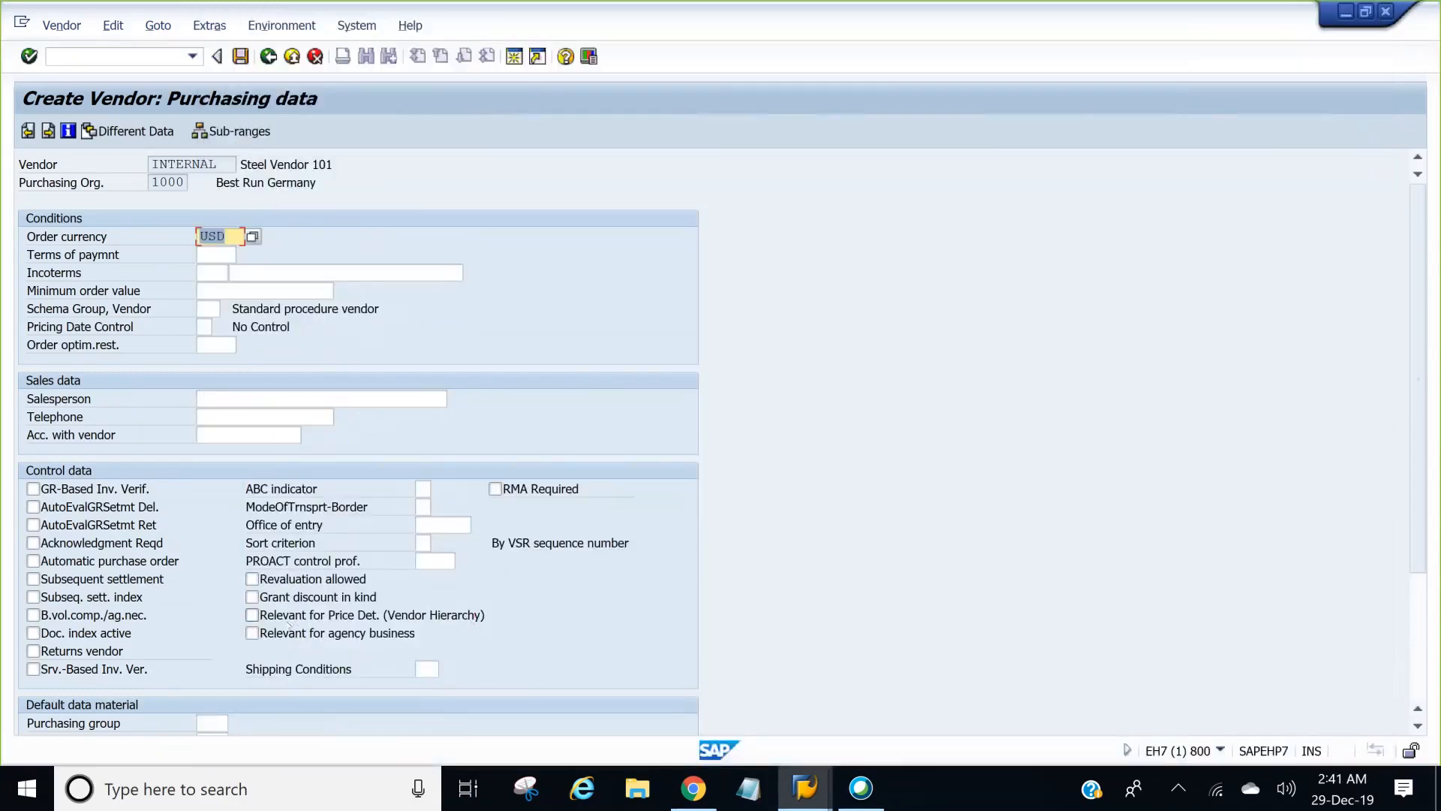
{"action": "key", "text": "Return"}
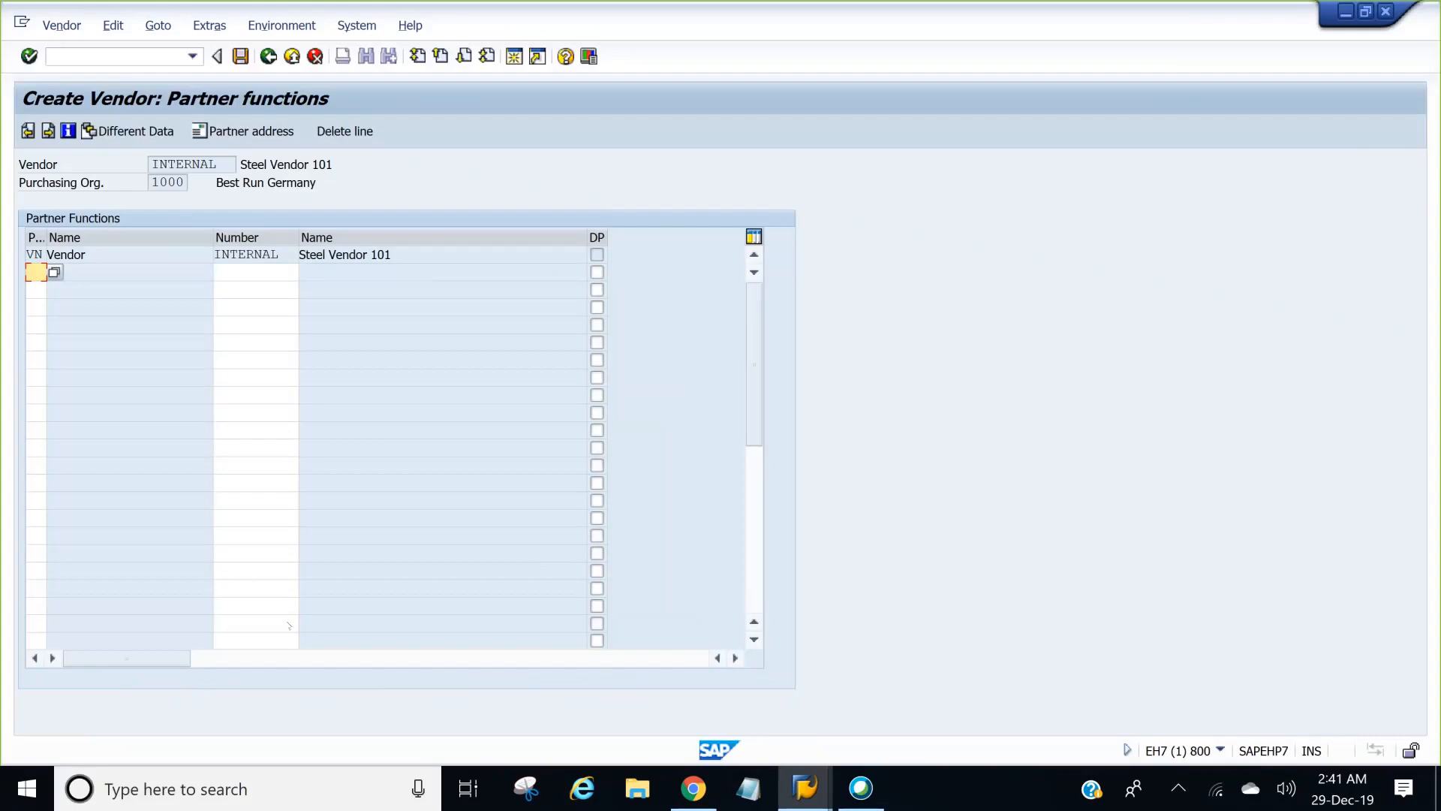
- Leave the partner functions as they are, save the new vendor and confirm the change to general data
{"action": "key", "text": "Return"}
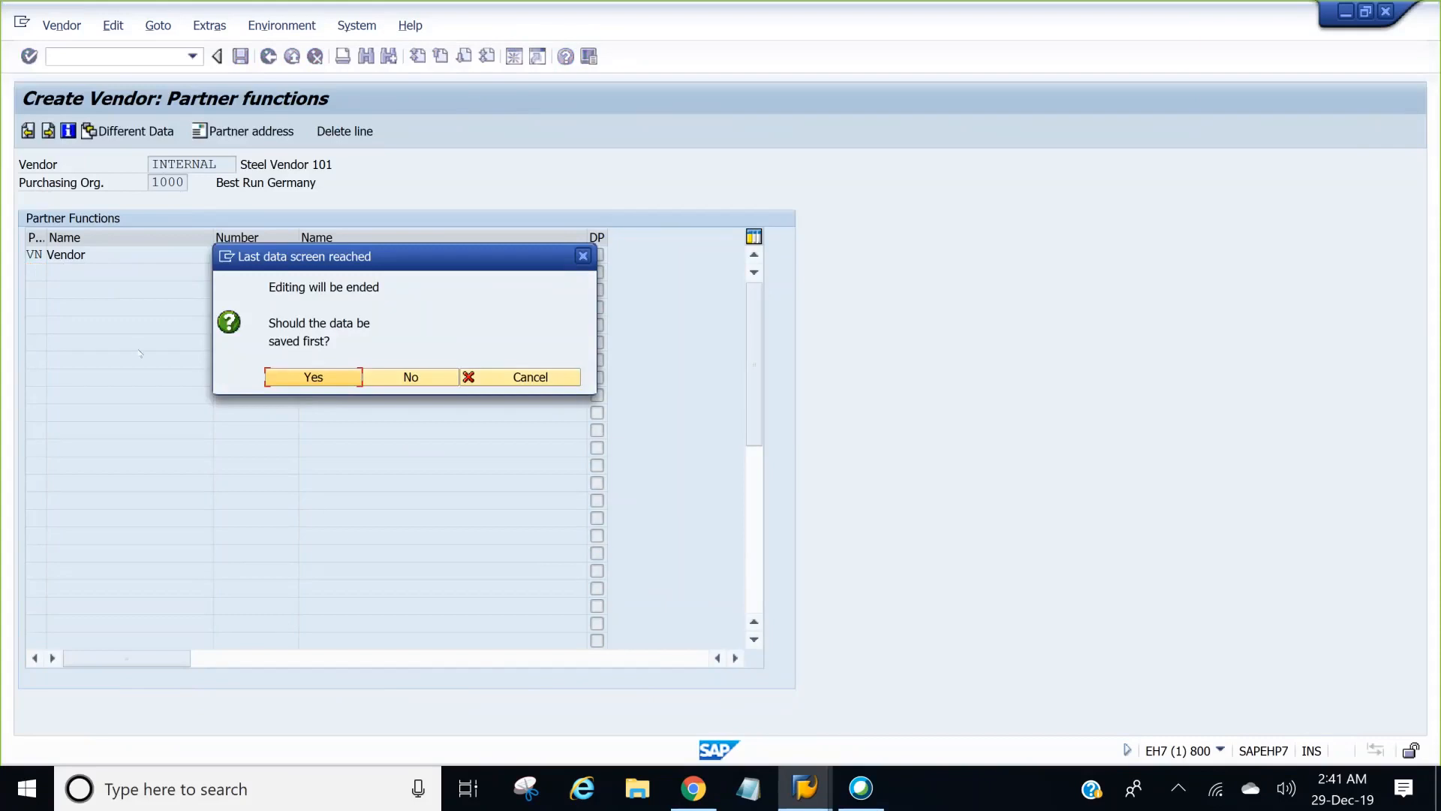
{"action": "left_click", "coordinate": [307, 376]}
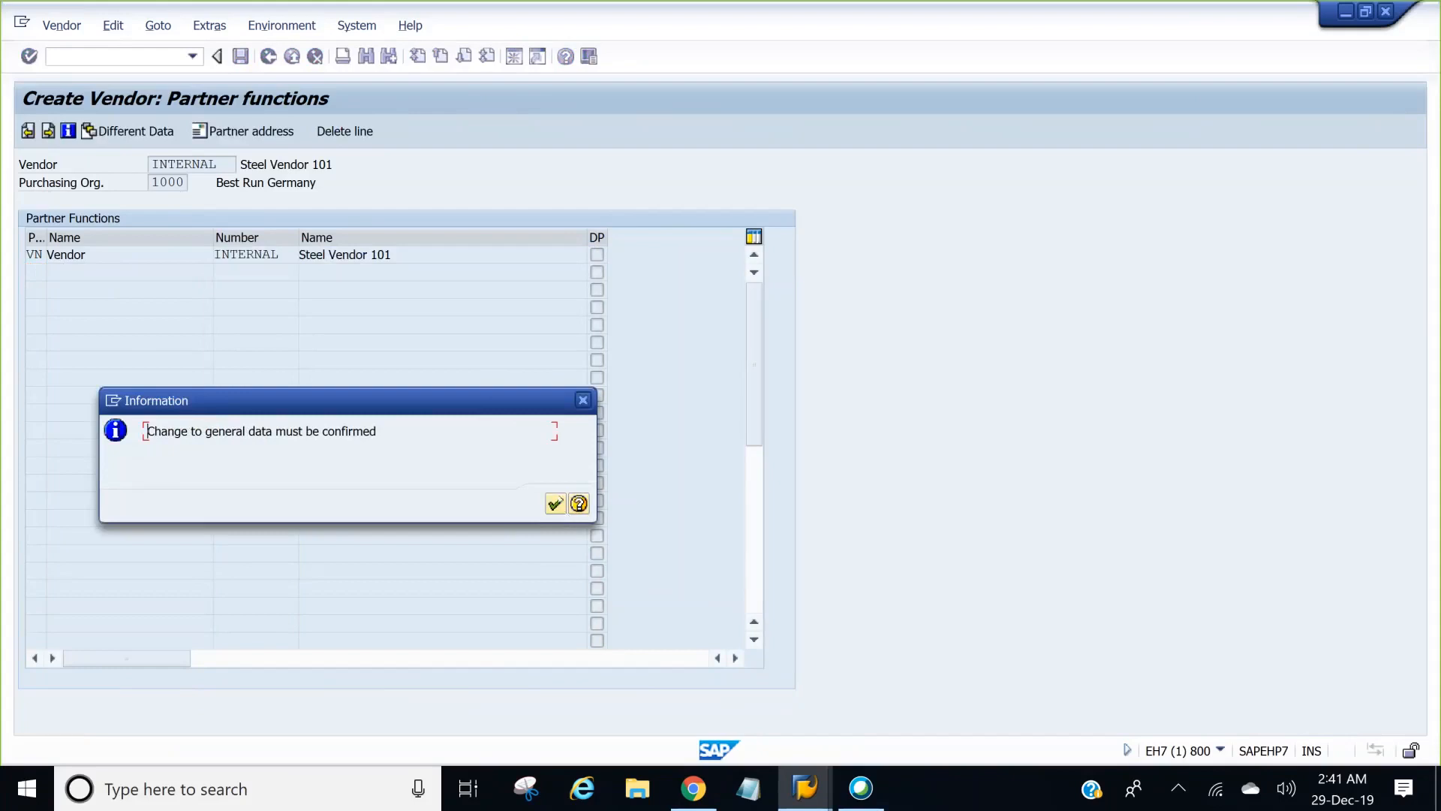
{"action": "left_click", "coordinate": [555, 503]}
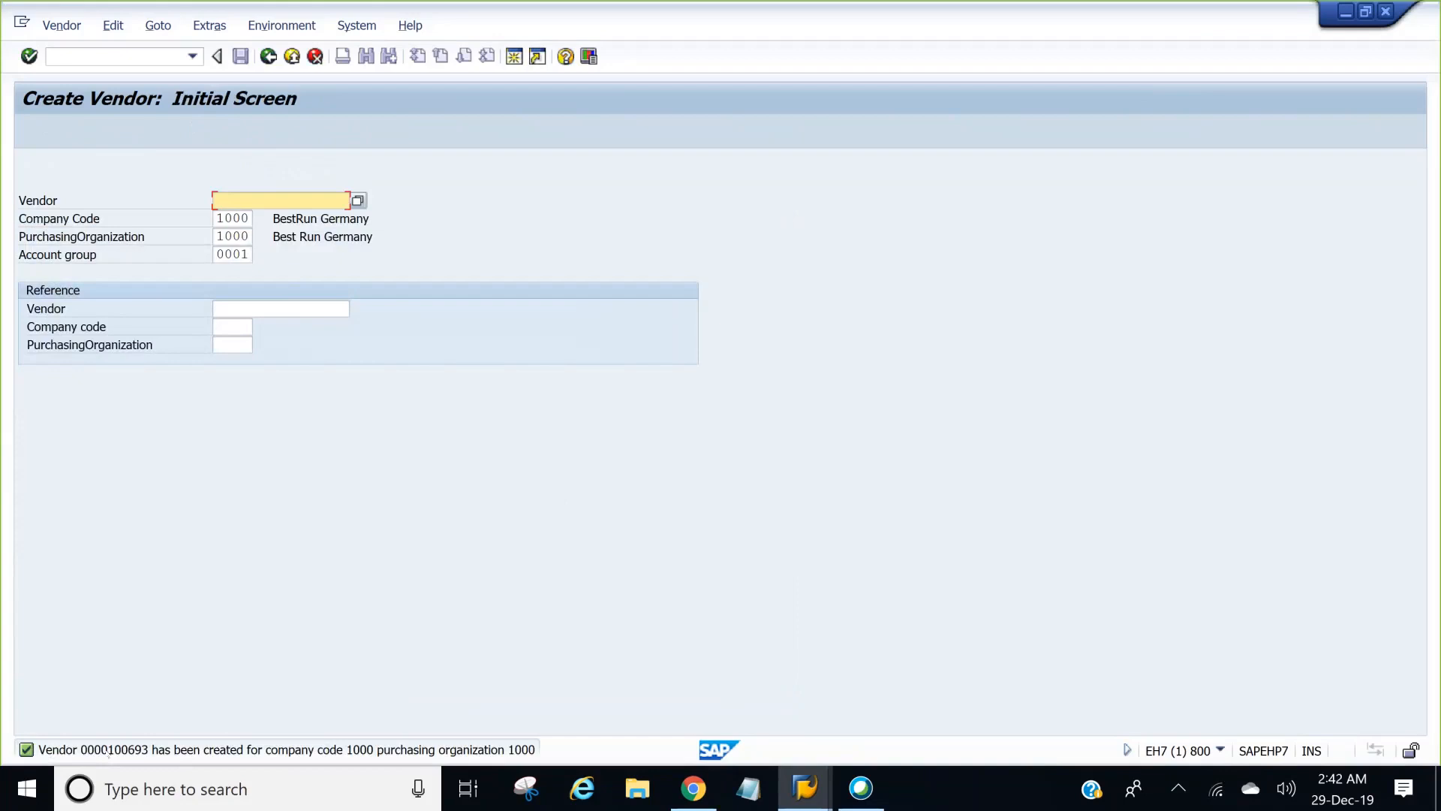
- Copy the new vendor number from the creation message's details into cell E26 of the SAP MM sheet in Google Sheets
{"action": "double_click", "coordinate": [109, 749]}
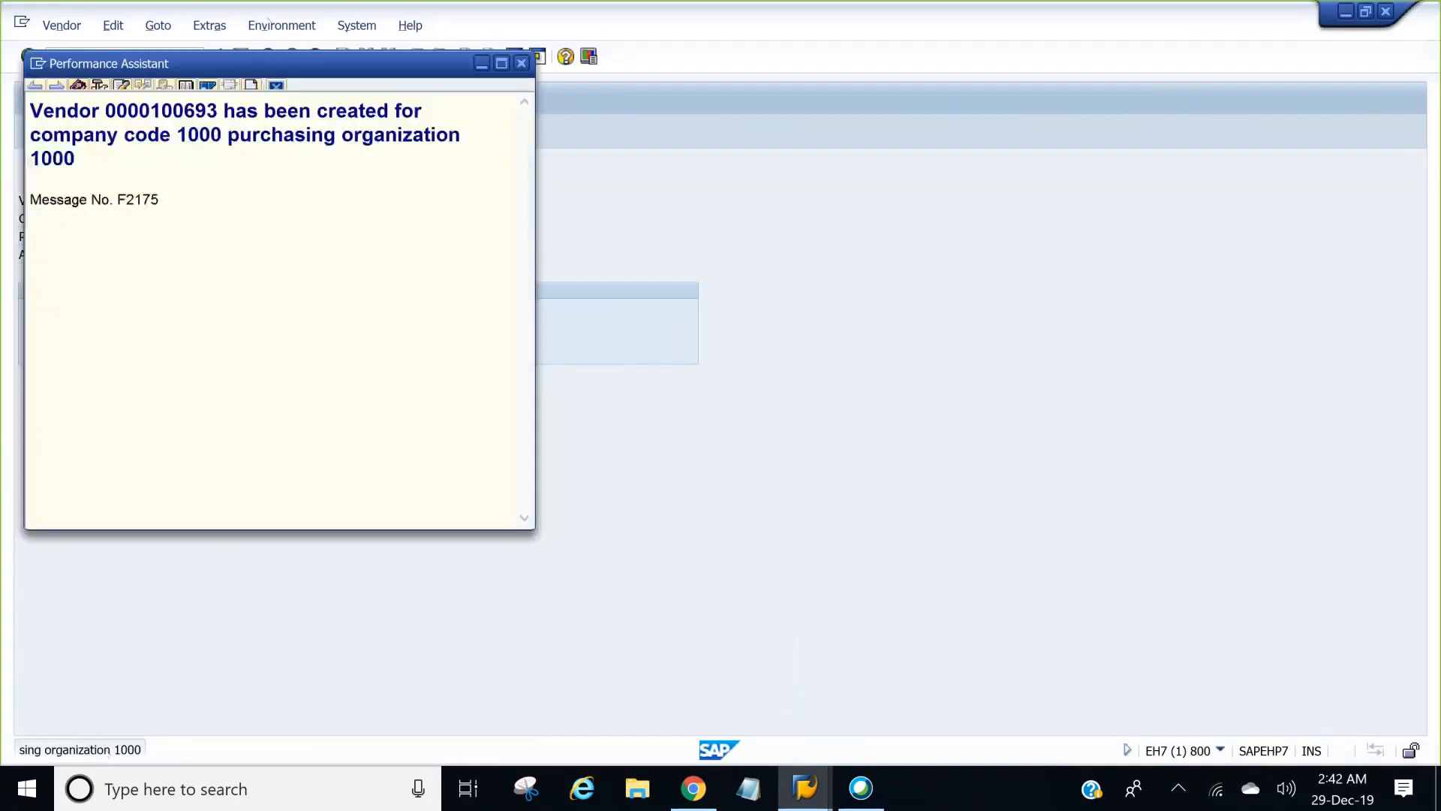
{"action": "left_click_drag", "start_coordinate": [105, 111], "coordinate": [218, 111]}
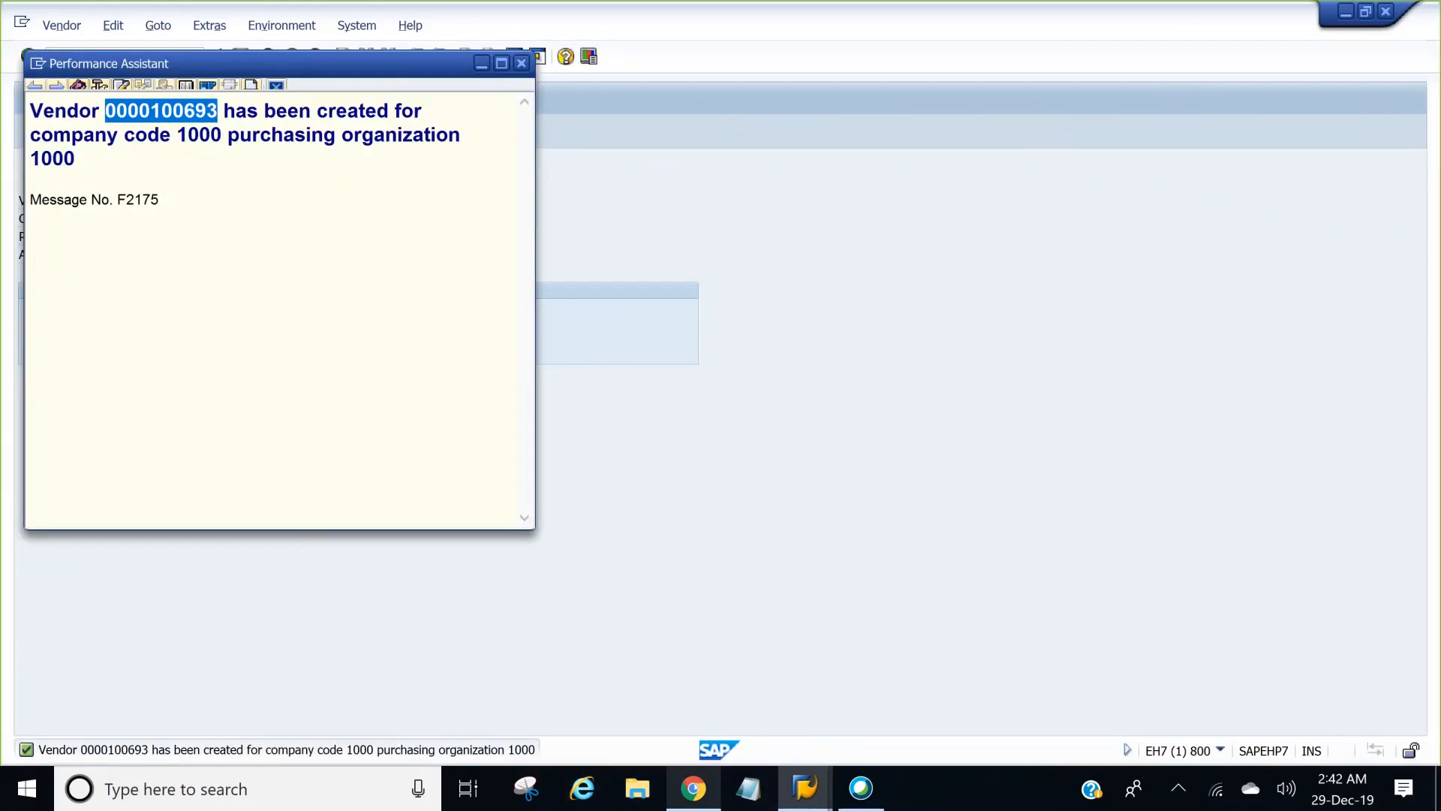
{"action": "left_click", "coordinate": [693, 788]}
{"action": "key", "text": "Right"}
{"action": "key", "text": "Right"}
{"action": "key", "text": "Right"}
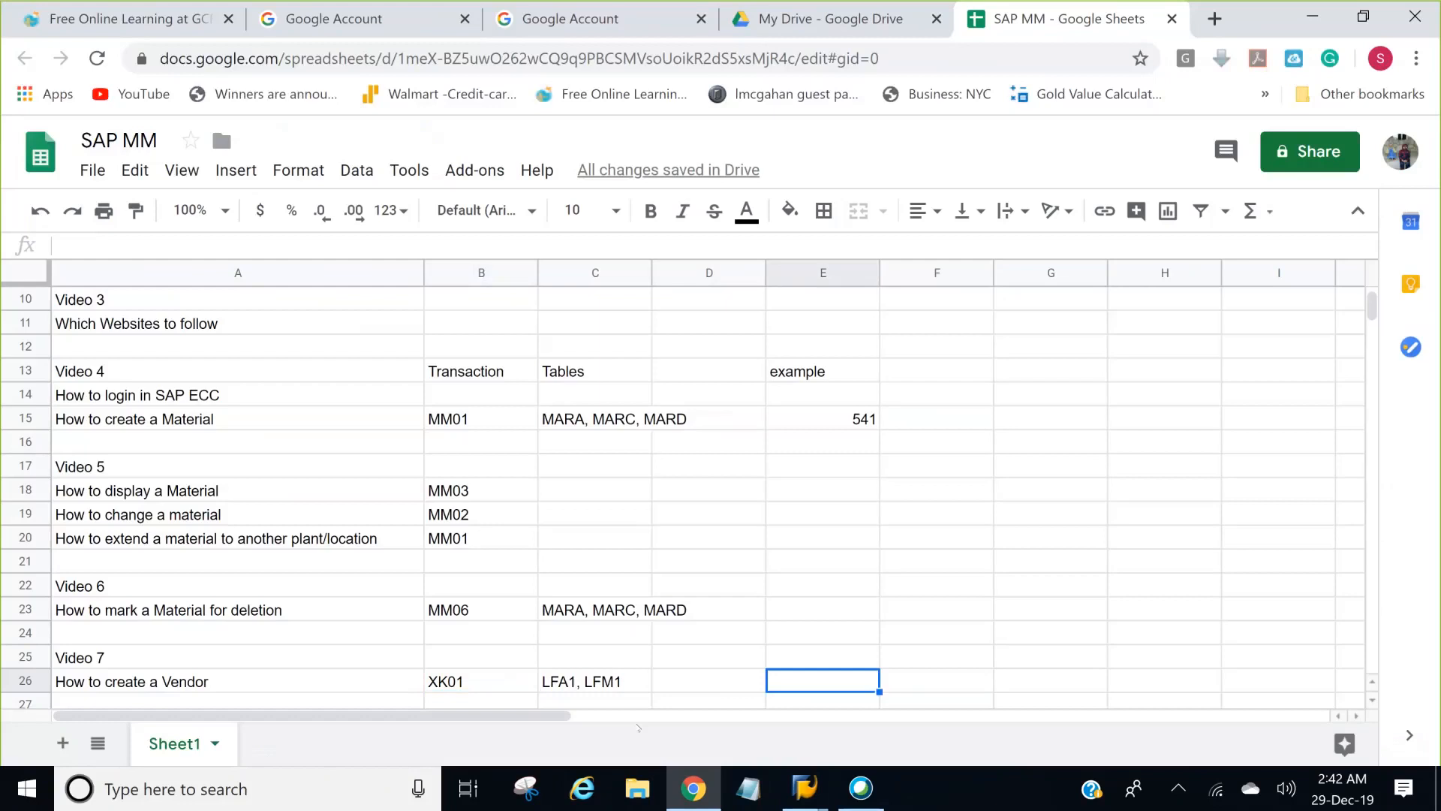
{"action": "type", "text": "100693"}
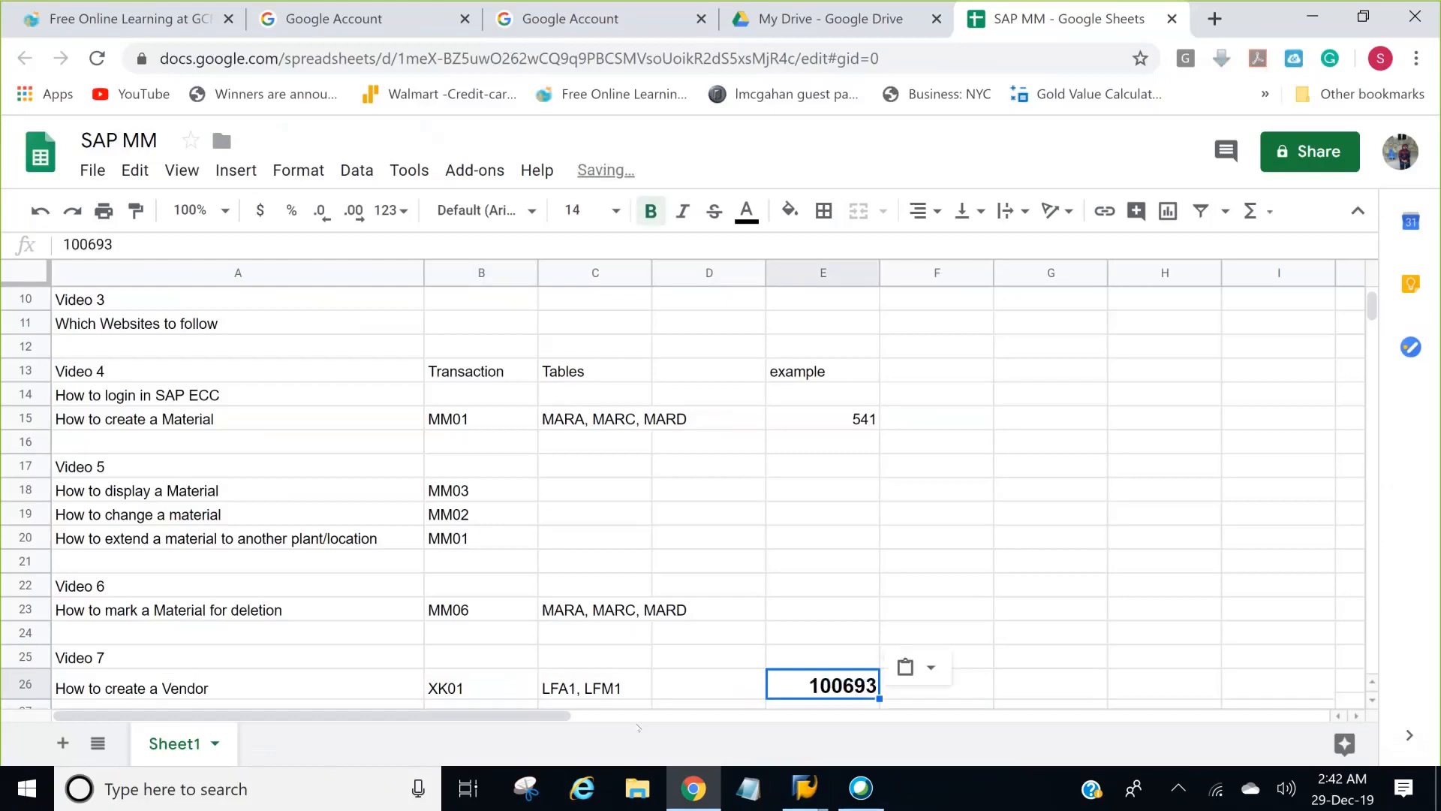
- Apply Split text to columns to the pasted vendor number in E26, keeping the separator on Detect automatically
{"action": "left_click", "coordinate": [931, 679]}
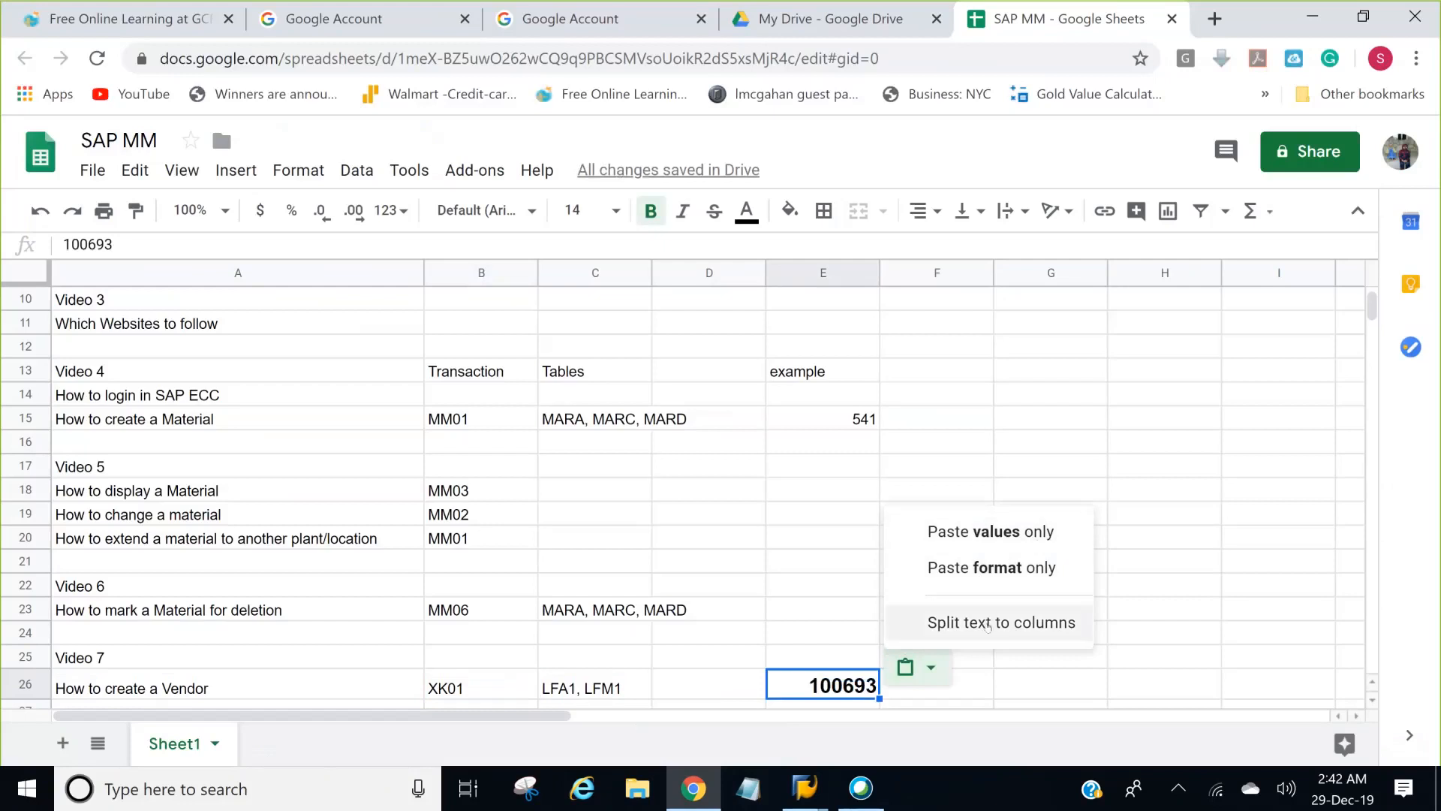
{"action": "left_click", "coordinate": [988, 624]}
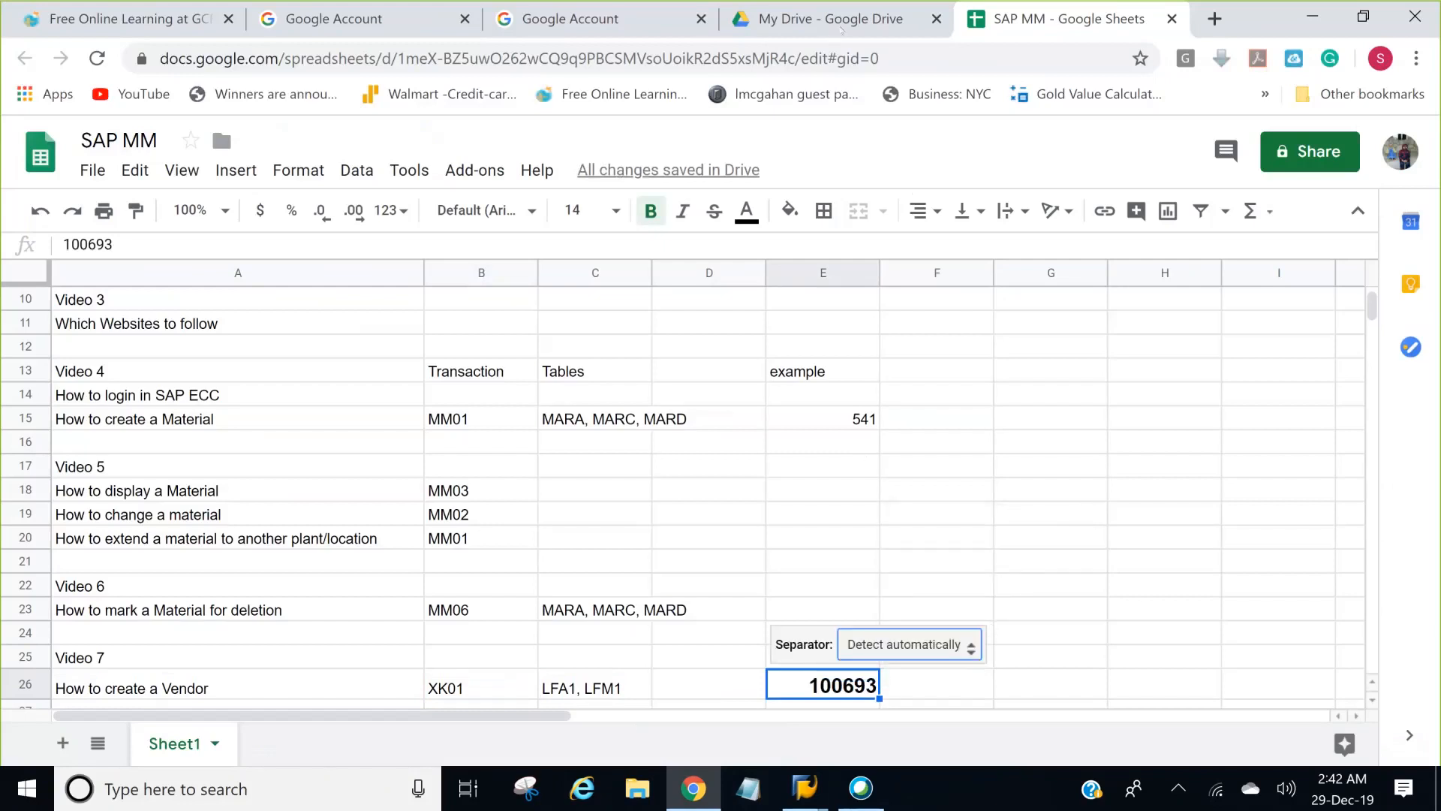
{"action": "left_click", "coordinate": [841, 30]}
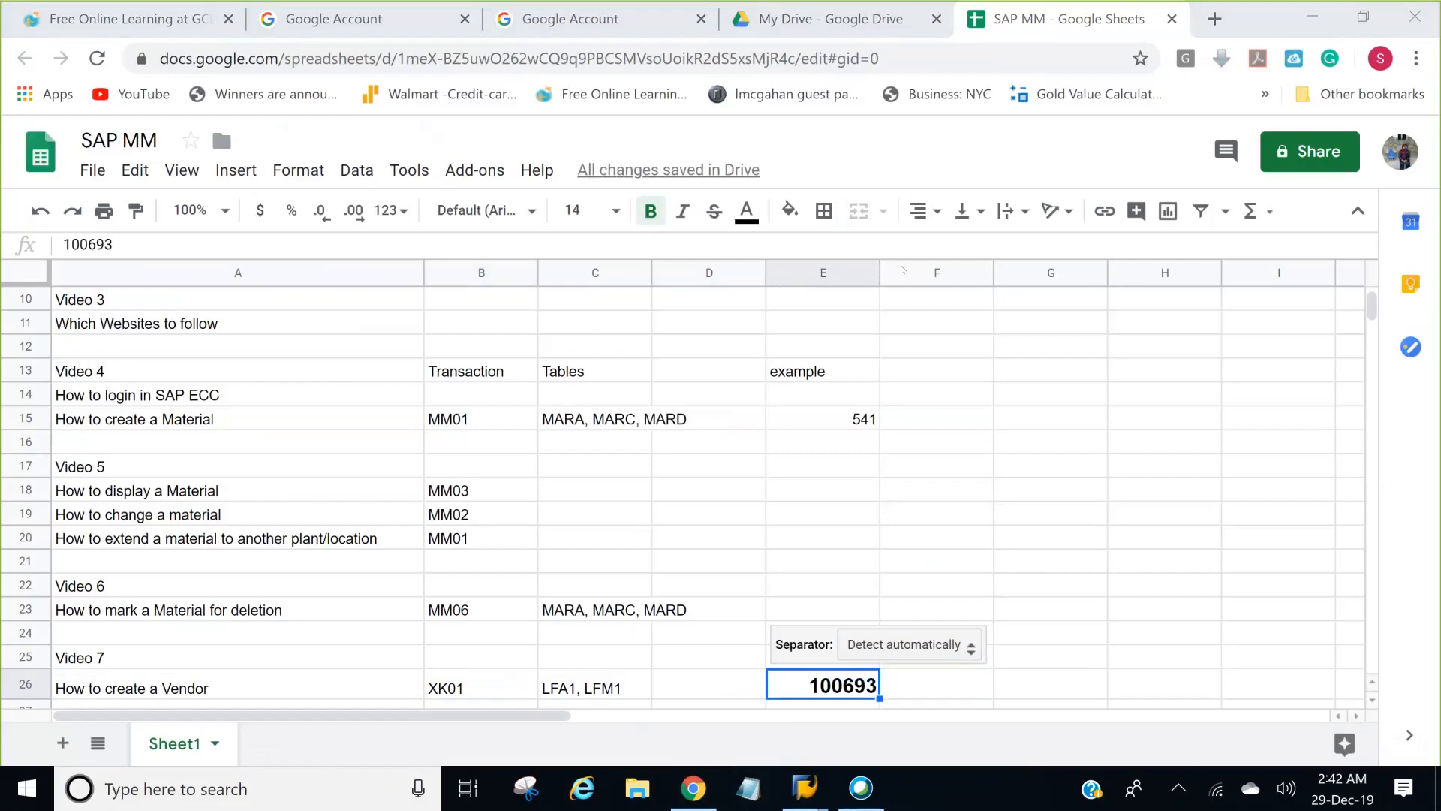